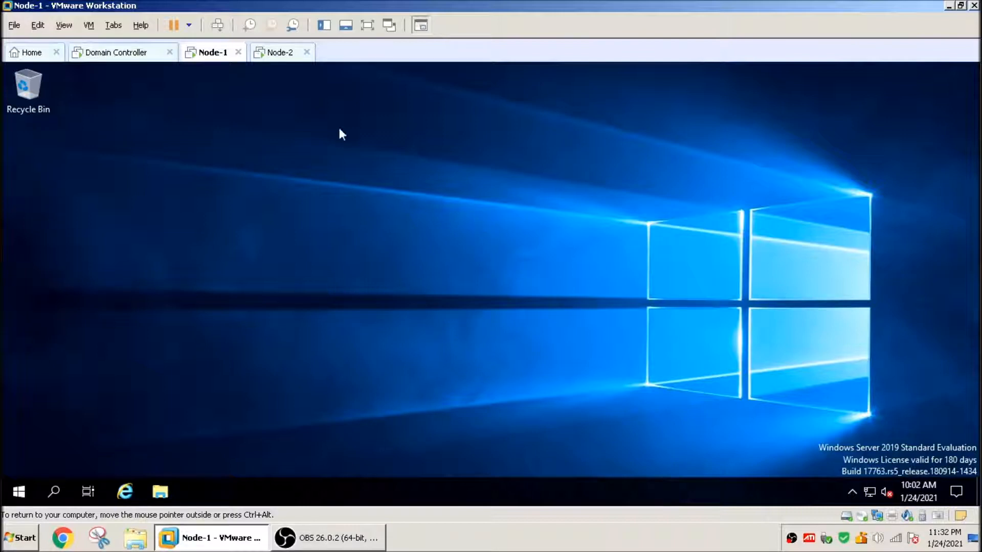
Step: On the Node-1 virtual machine, open System Properties by running sysdm.cpl
{"action": "left_click", "coordinate": [276, 54]}
{"action": "left_click", "coordinate": [213, 53]}
{"action": "right_click", "coordinate": [25, 491]}
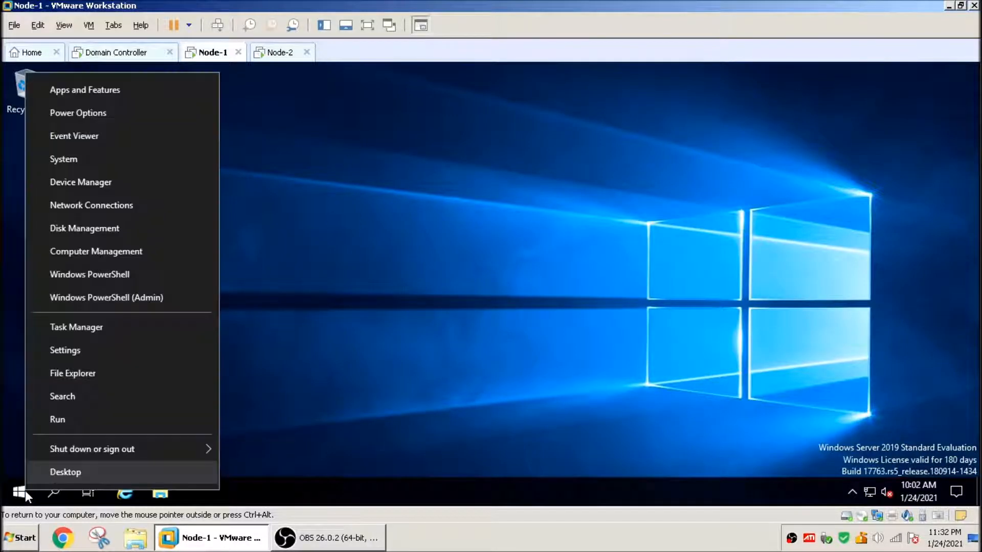
{"action": "left_click", "coordinate": [91, 418]}
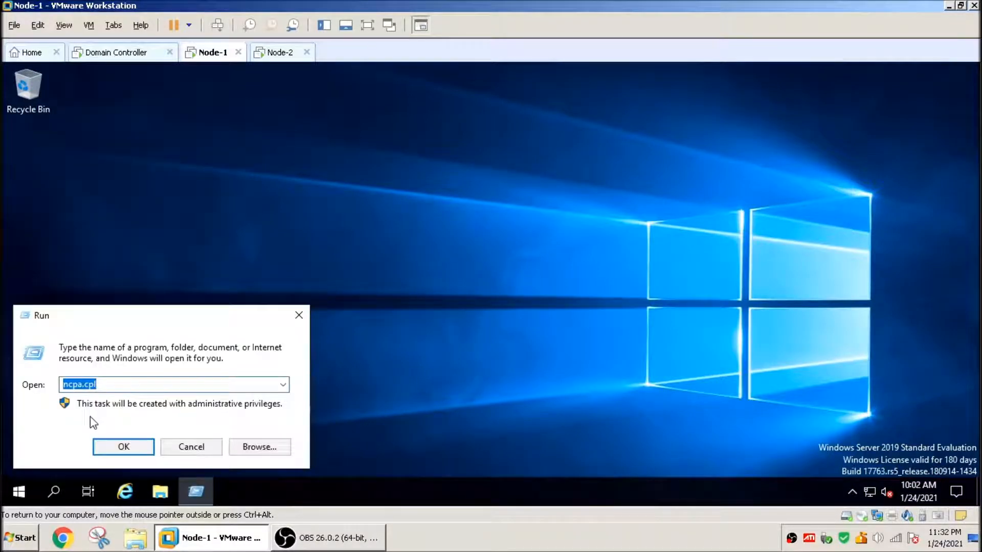
{"action": "type", "text": "sysdm."}
{"action": "key", "text": "Return"}
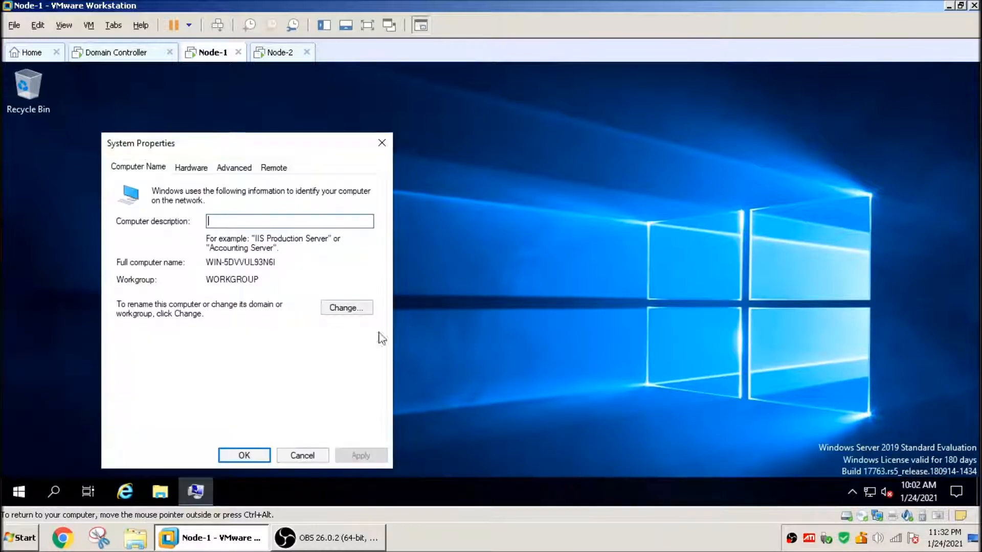
Step: Change the computer name to Node-1 and confirm the change
{"action": "left_click", "coordinate": [338, 309]}
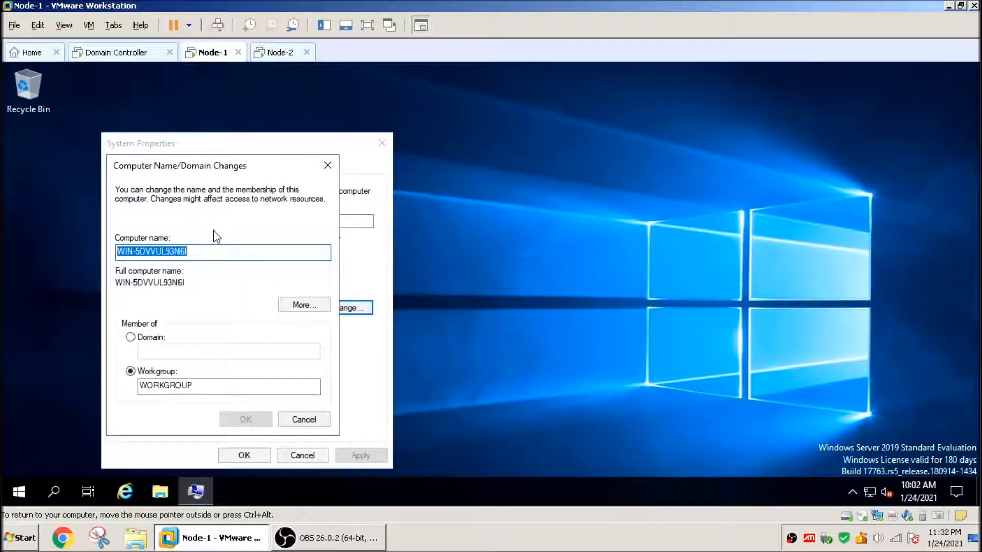
{"action": "type", "text": "Node-1"}
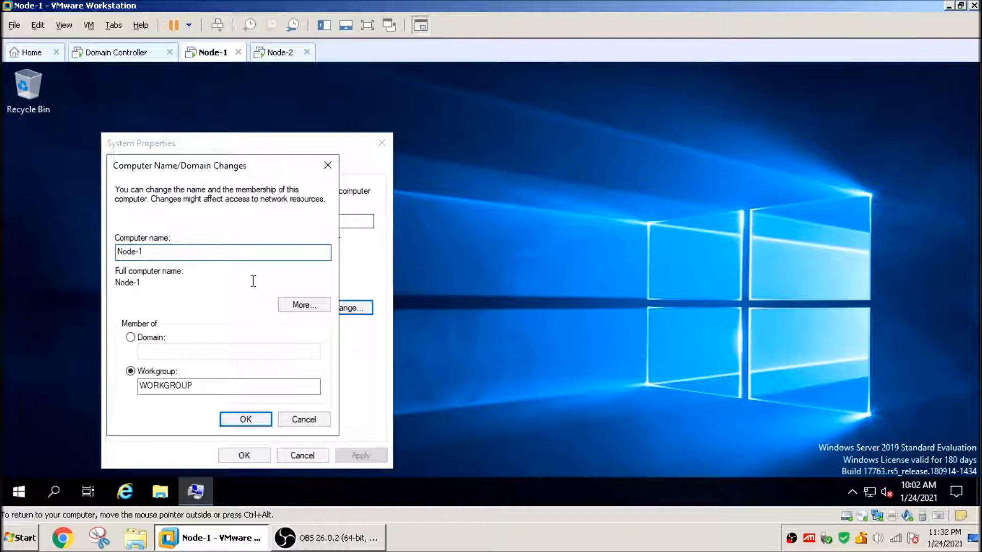
{"action": "left_click", "coordinate": [245, 419]}
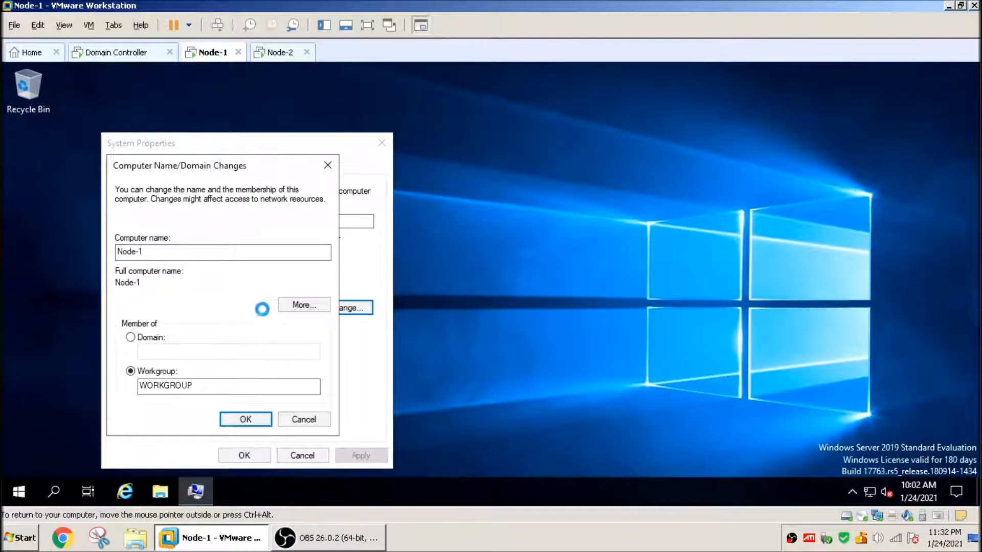
Step: Switch to the Node-2 virtual machine and sign in as Administrator with the account password
{"action": "left_click", "coordinate": [279, 52]}
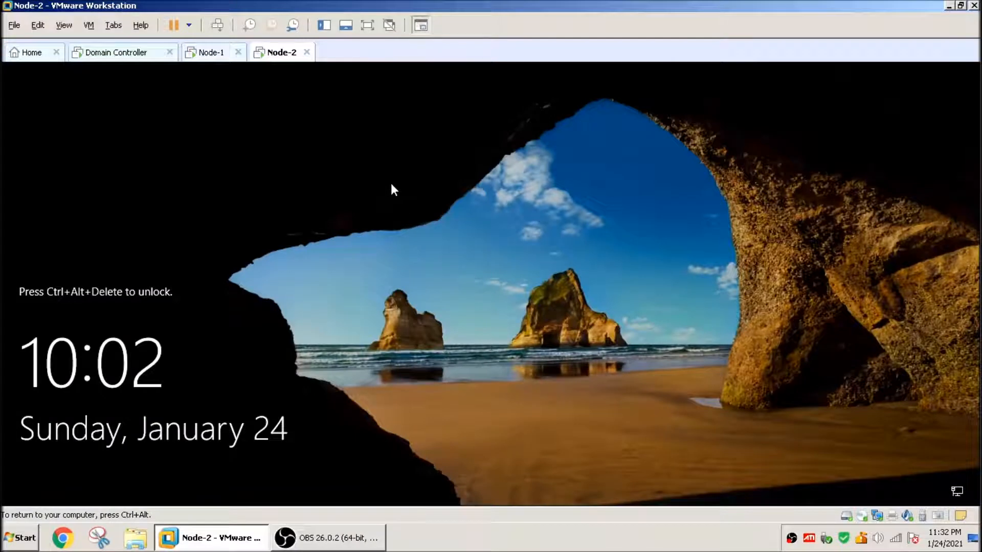
{"action": "key", "text": "ctrl+alt+Insert"}
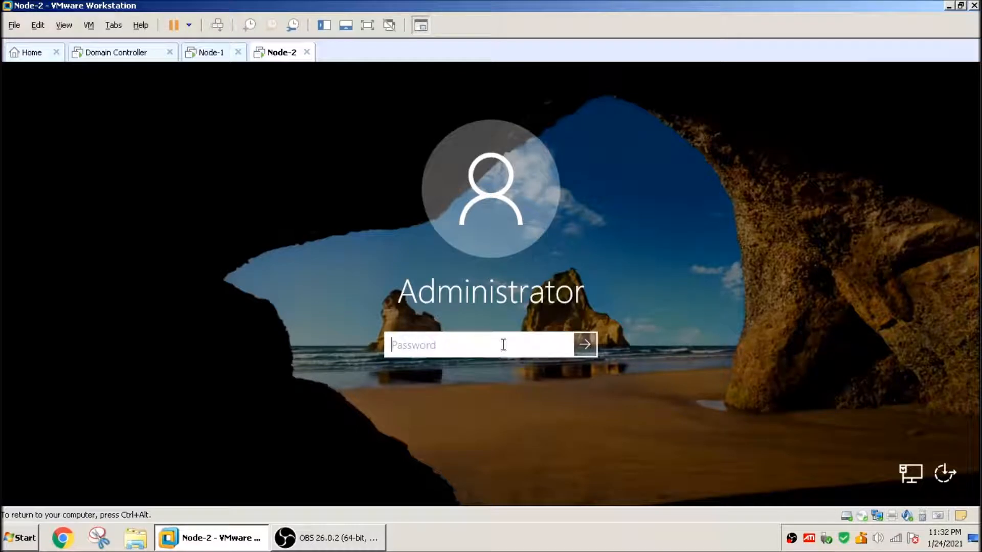
{"action": "type", "text": "•••••••••••"}
{"action": "key", "text": "Return"}
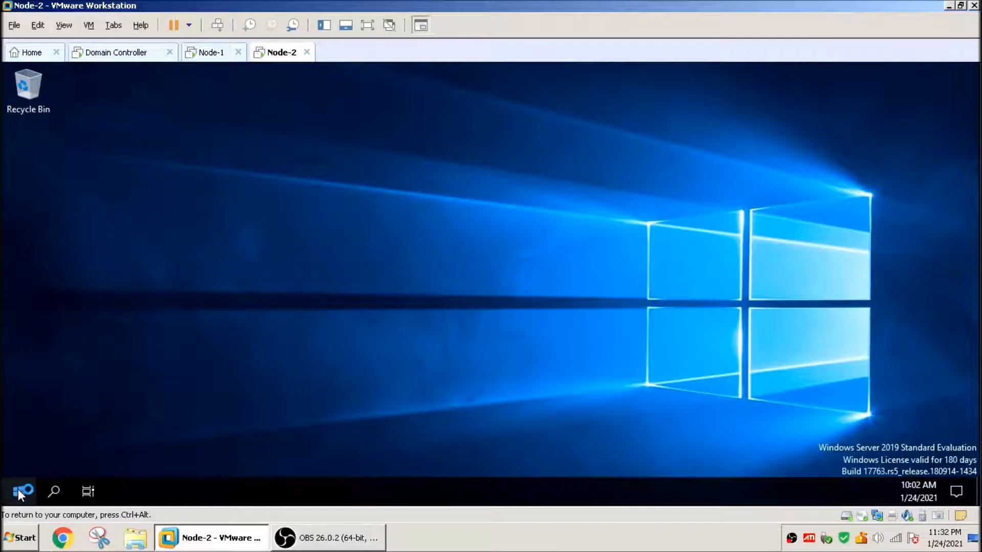
Step: On Node-2, open System Properties by running sysdm.cpl
{"action": "right_click", "coordinate": [19, 493]}
{"action": "left_click", "coordinate": [93, 422]}
{"action": "type", "text": "sysdm.cp"}
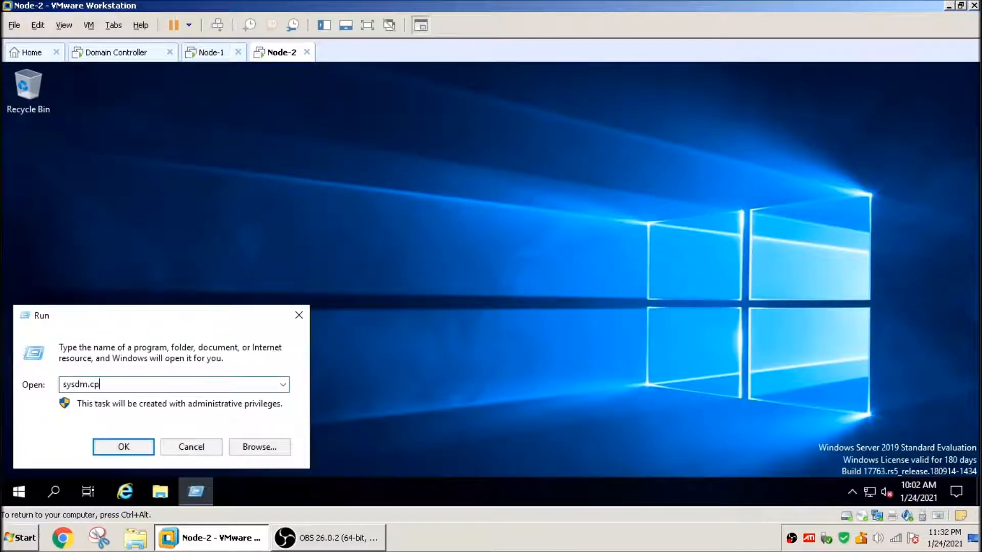
{"action": "type", "text": "l"}
{"action": "key", "text": "Return"}
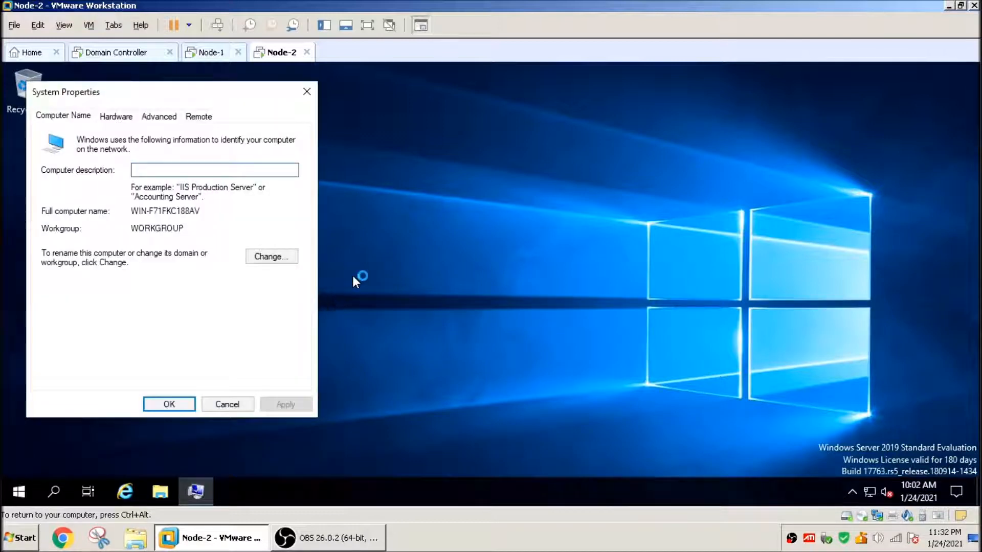
Step: Start changing the computer name and enter Node-2 as the new name
{"action": "left_click", "coordinate": [284, 257]}
{"action": "type", "text": "N"}
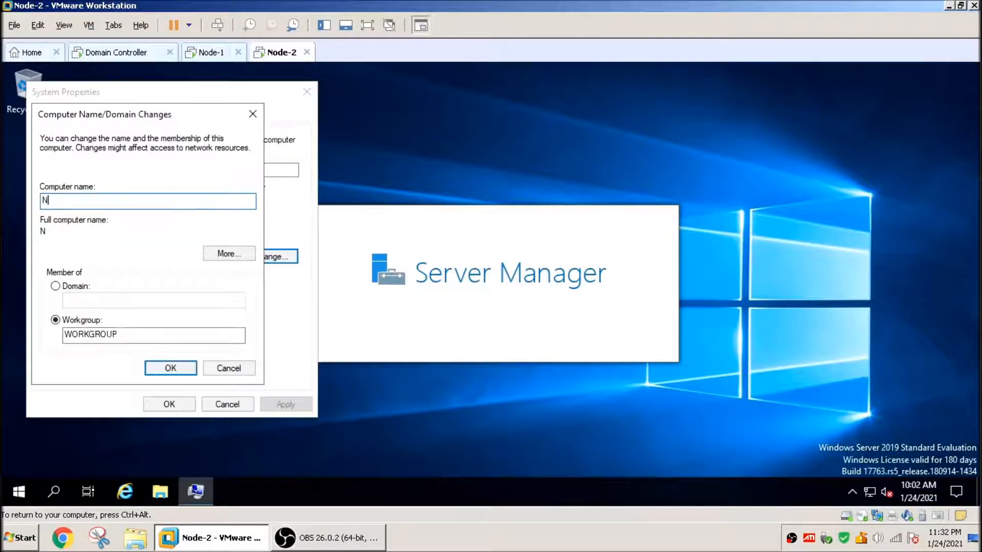
{"action": "type", "text": "ode-2"}
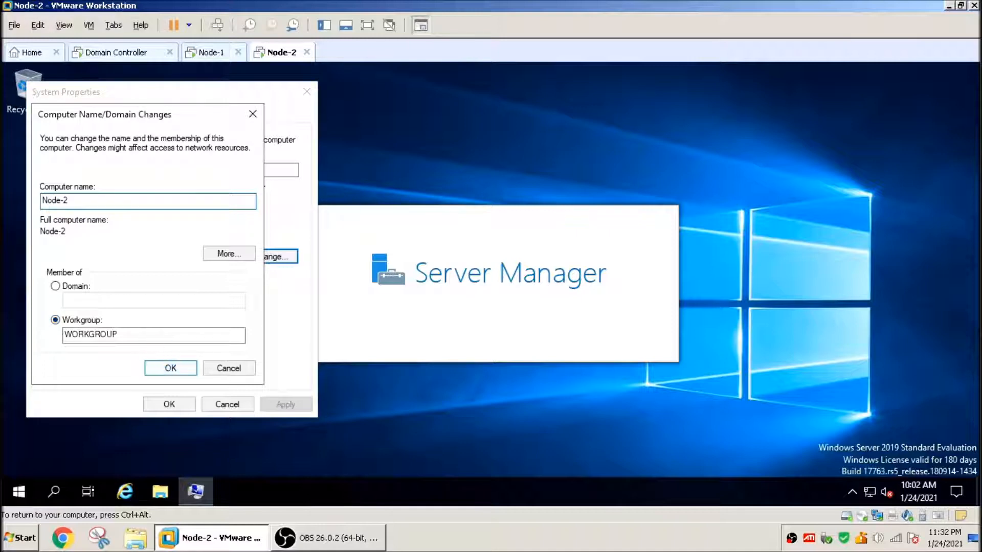
Step: On Node-1, acknowledge the restart notice, close System Properties and choose to restart later
{"action": "left_click", "coordinate": [211, 52]}
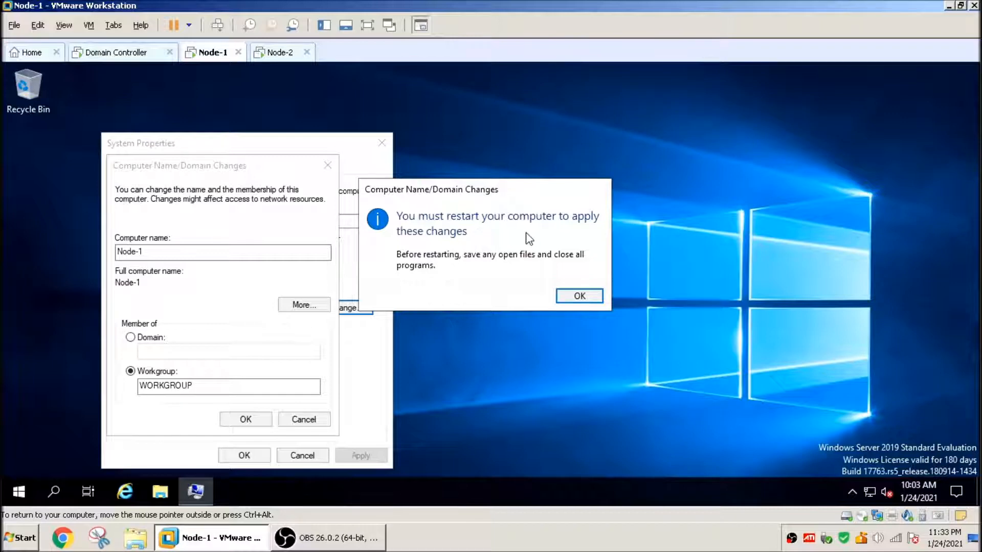
{"action": "left_click", "coordinate": [576, 296]}
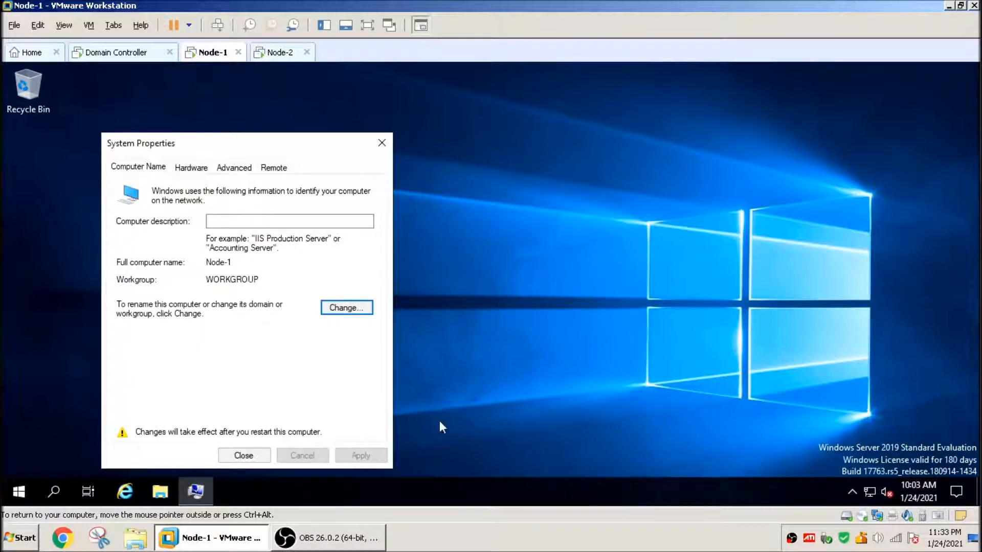
{"action": "left_click", "coordinate": [243, 455]}
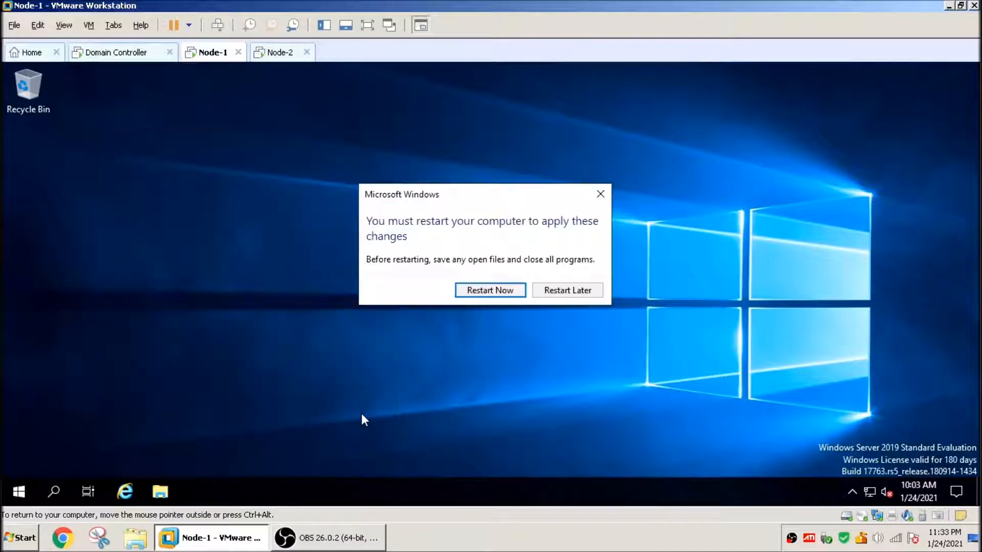
{"action": "left_click", "coordinate": [576, 290]}
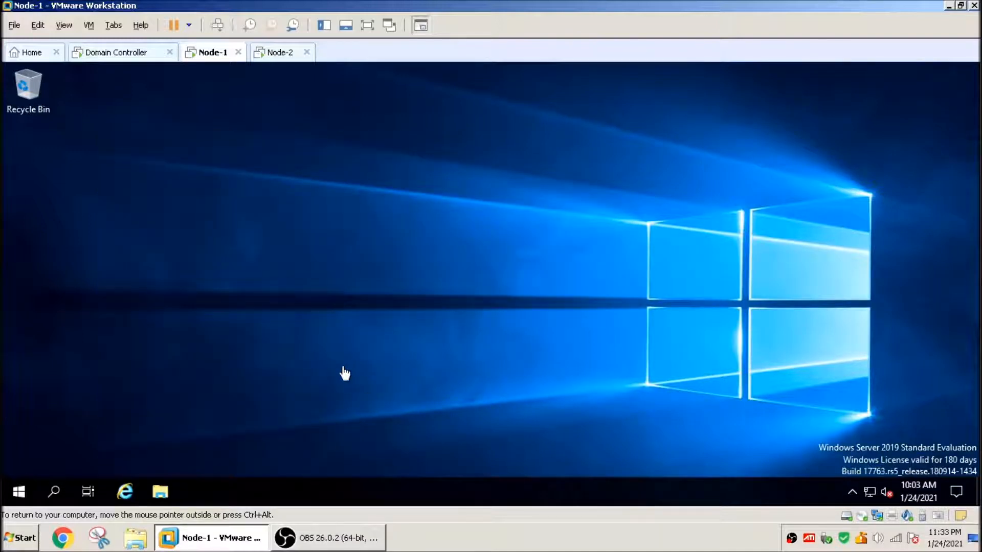
Step: On Node-1, open Network Connections by running ncpa.cpl
{"action": "right_click", "coordinate": [20, 491]}
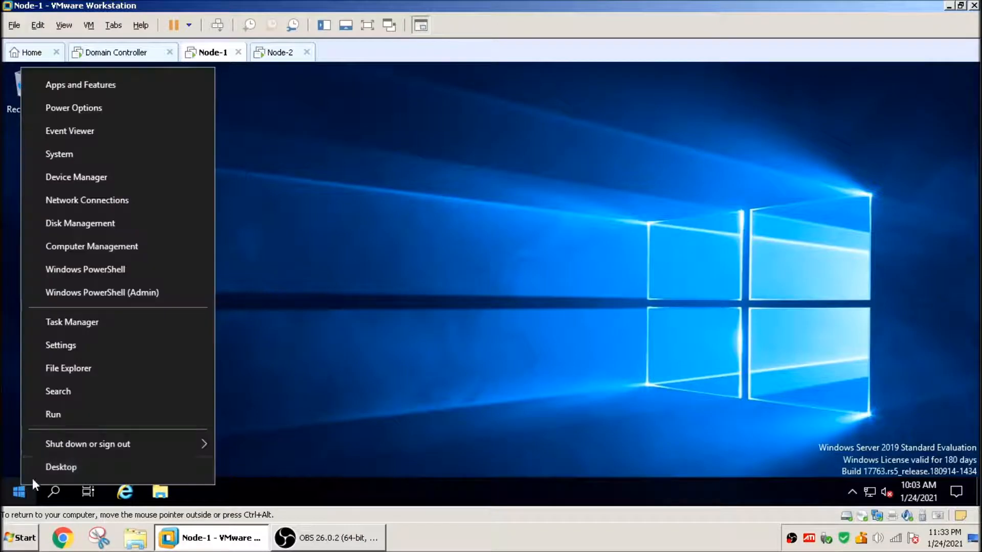
{"action": "left_click", "coordinate": [88, 418]}
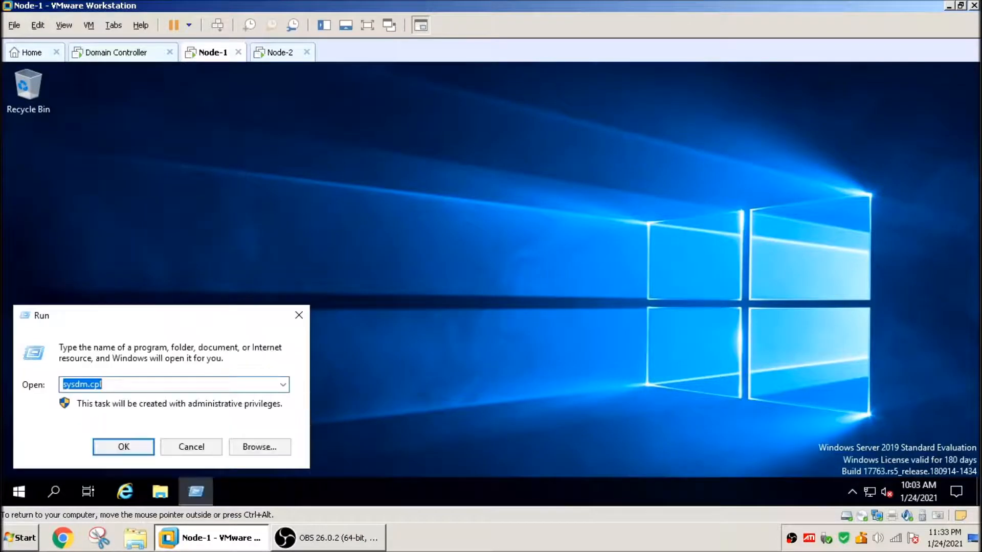
{"action": "type", "text": "ncpa.cpl"}
{"action": "key", "text": "Return"}
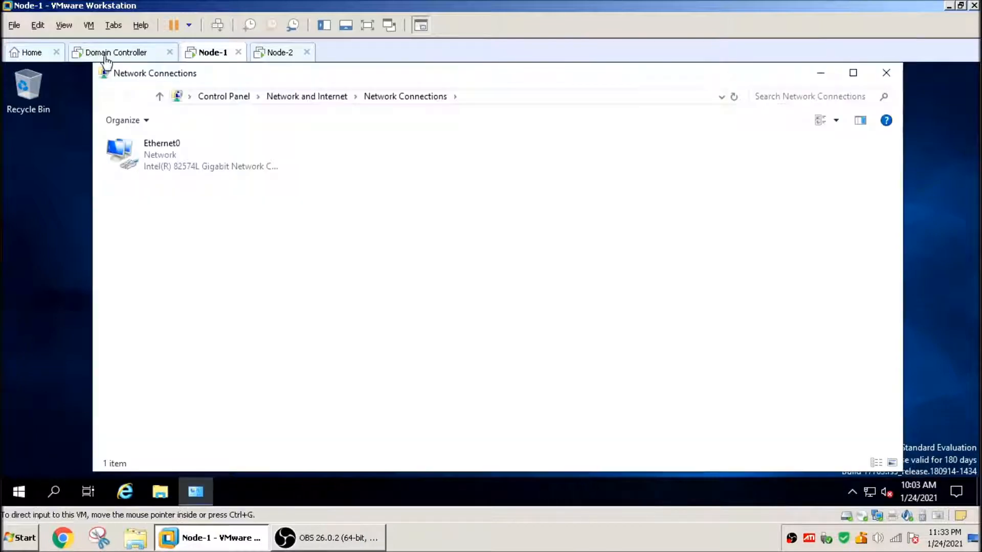
Step: On the Domain Controller, run ipconfig in a command prompt and copy its IPv4 address
{"action": "left_click", "coordinate": [109, 52]}
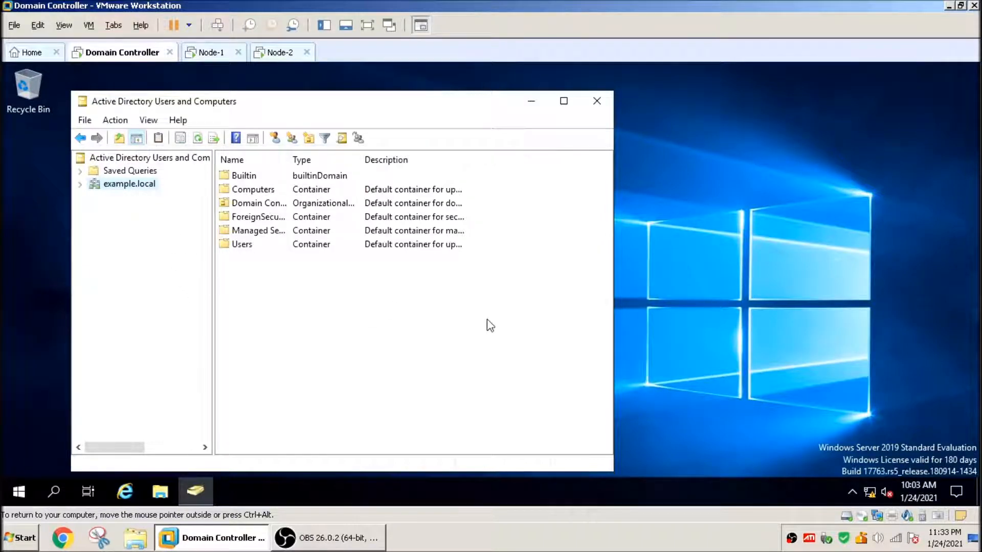
{"action": "right_click", "coordinate": [11, 496]}
{"action": "left_click", "coordinate": [78, 420]}
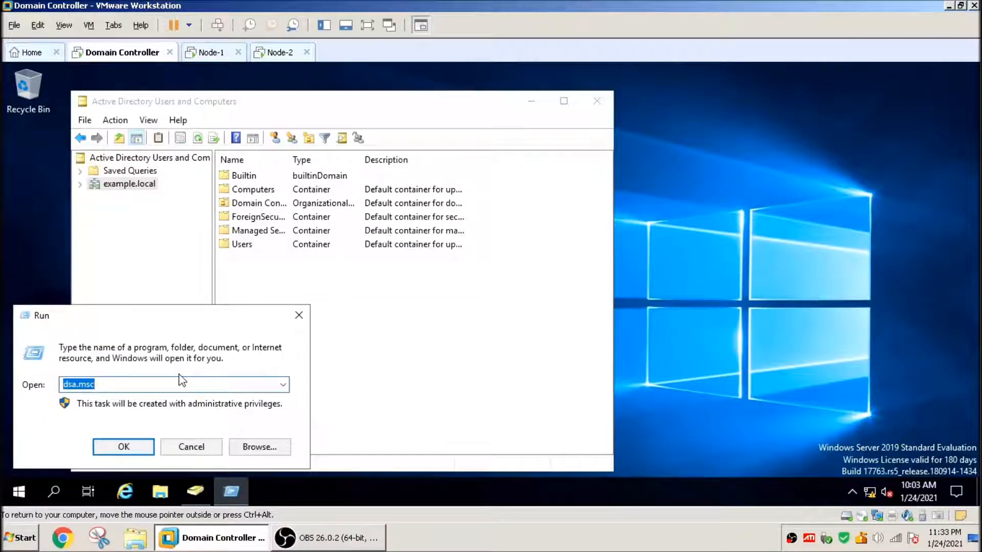
{"action": "type", "text": "cmd"}
{"action": "key", "text": "Return"}
{"action": "type", "text": "ipconfig"}
{"action": "key", "text": "Return"}
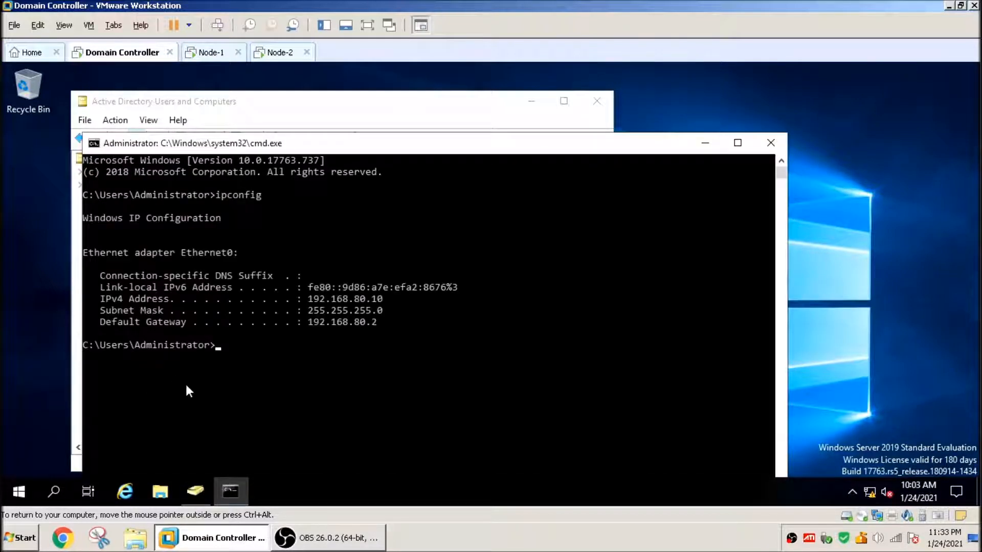
{"action": "double_click", "coordinate": [344, 298]}
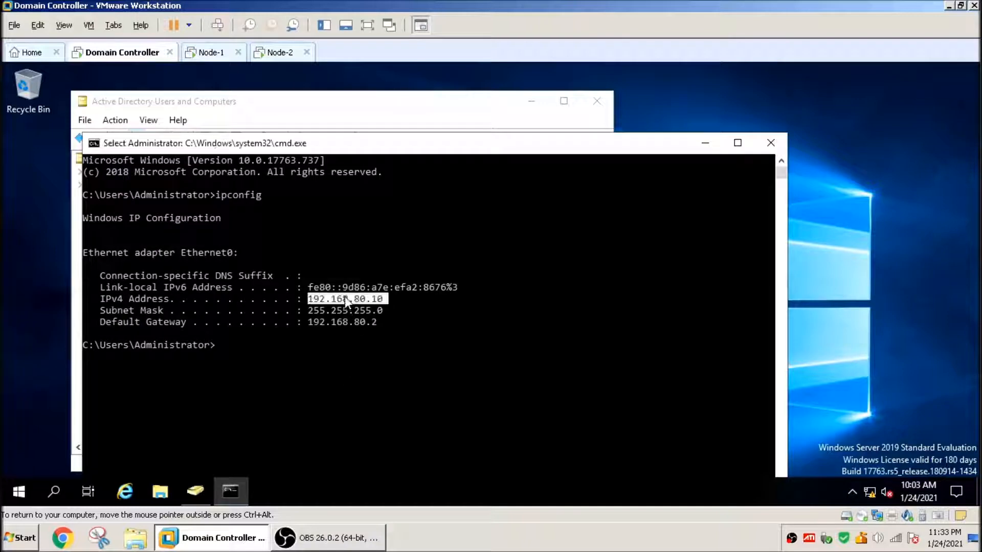
{"action": "right_click", "coordinate": [422, 309]}
Step: On Node-1, open the IPv4 properties of Ethernet0 and choose to use a static IP address
{"action": "left_click", "coordinate": [209, 52]}
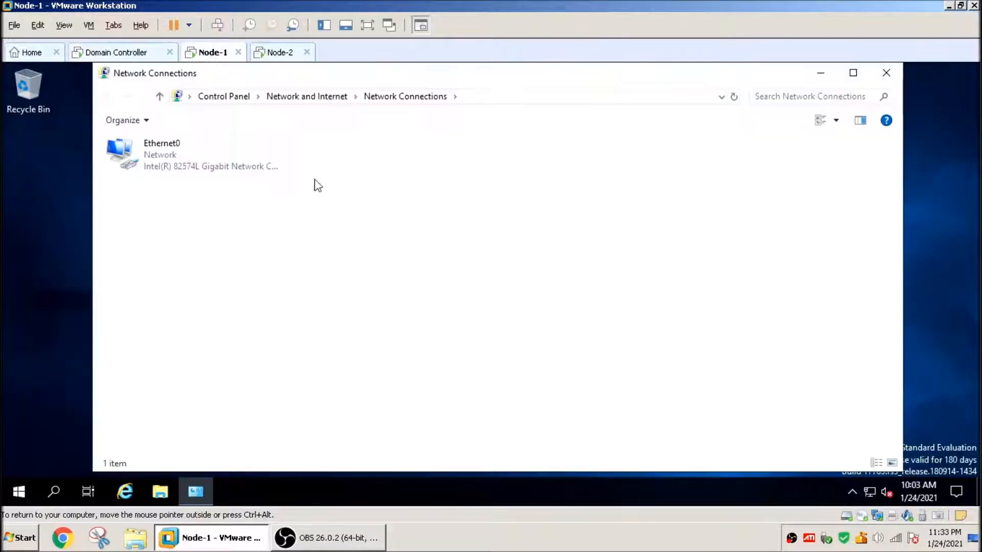
{"action": "left_click", "coordinate": [174, 160]}
{"action": "right_click", "coordinate": [174, 156]}
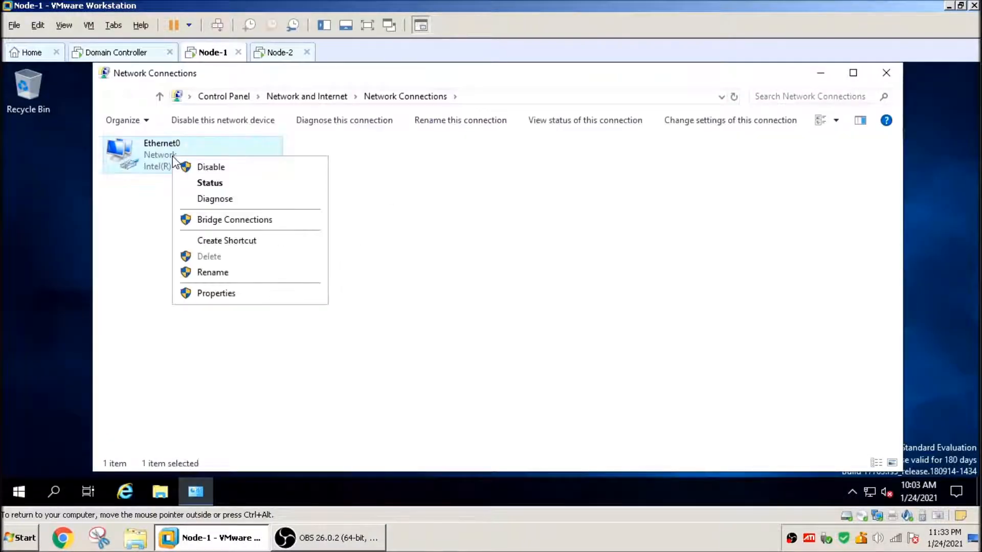
{"action": "left_click", "coordinate": [234, 300]}
{"action": "double_click", "coordinate": [234, 287]}
{"action": "left_click", "coordinate": [160, 257]}
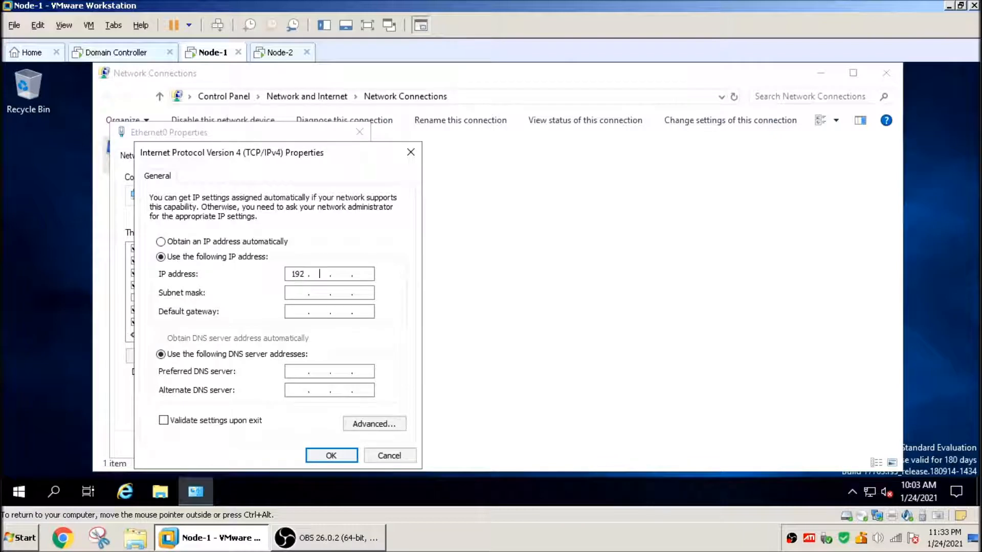
Step: Set IP 192.168.80.15, mask 255.255.255.0, gateway 192.168.80.2 and preferred DNS 192.168.80.10, then apply the adapter settings
{"action": "type", "text": "192 . 168 . 80 . 15"}
{"action": "left_click", "coordinate": [293, 294]}
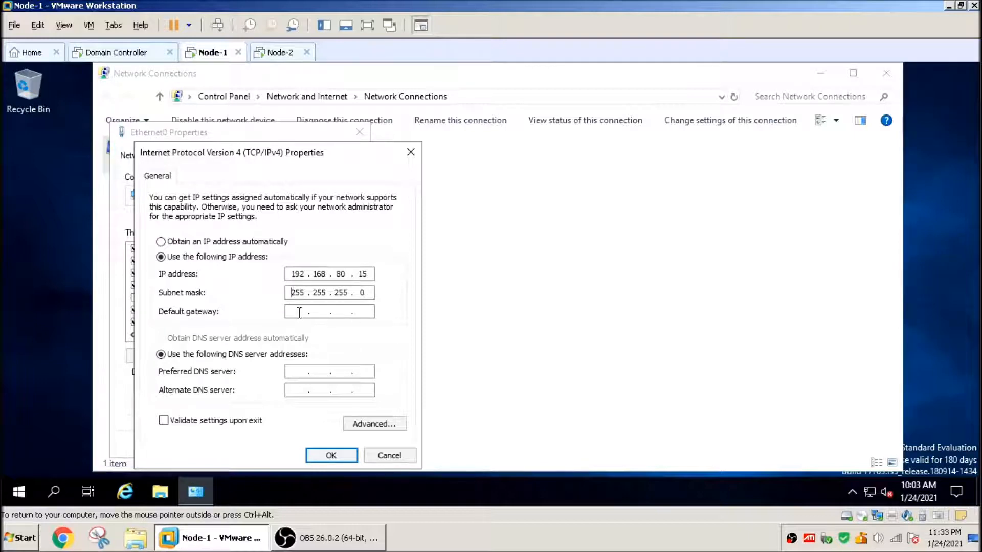
{"action": "key", "text": "Tab"}
{"action": "type", "text": "192 . 168 . 80 . 2"}
{"action": "left_click", "coordinate": [295, 373]}
{"action": "type", "text": "192 . 168 . 8"}
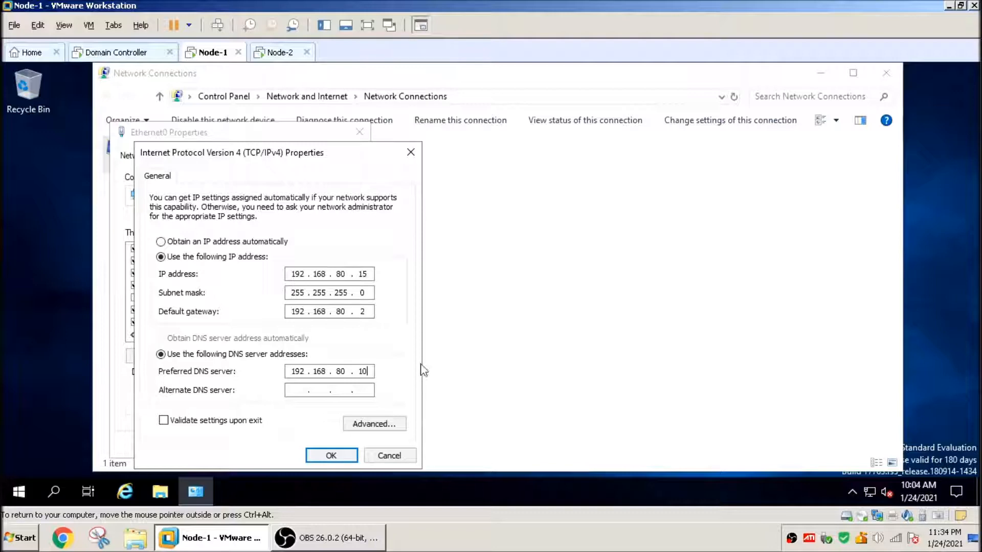
{"action": "left_click", "coordinate": [332, 455]}
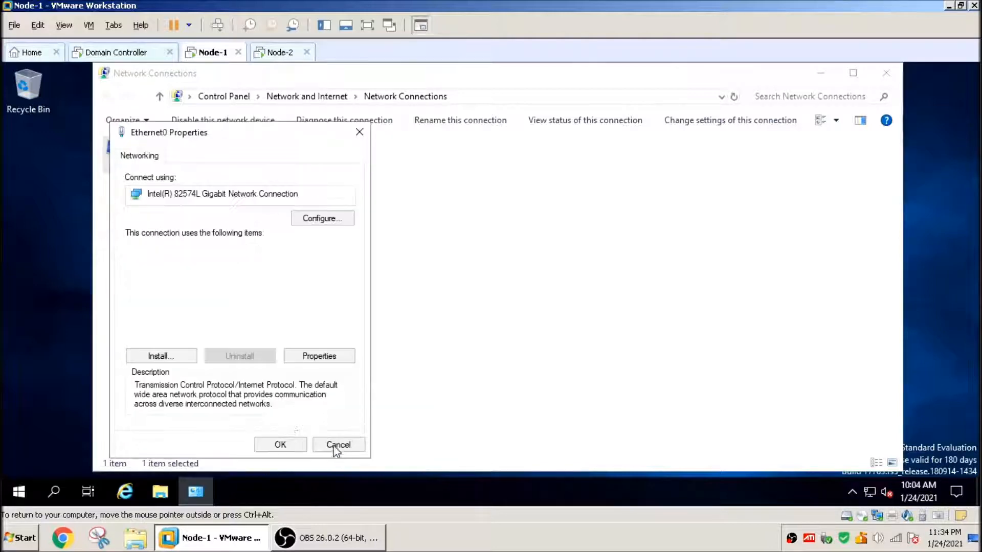
{"action": "left_click", "coordinate": [280, 444]}
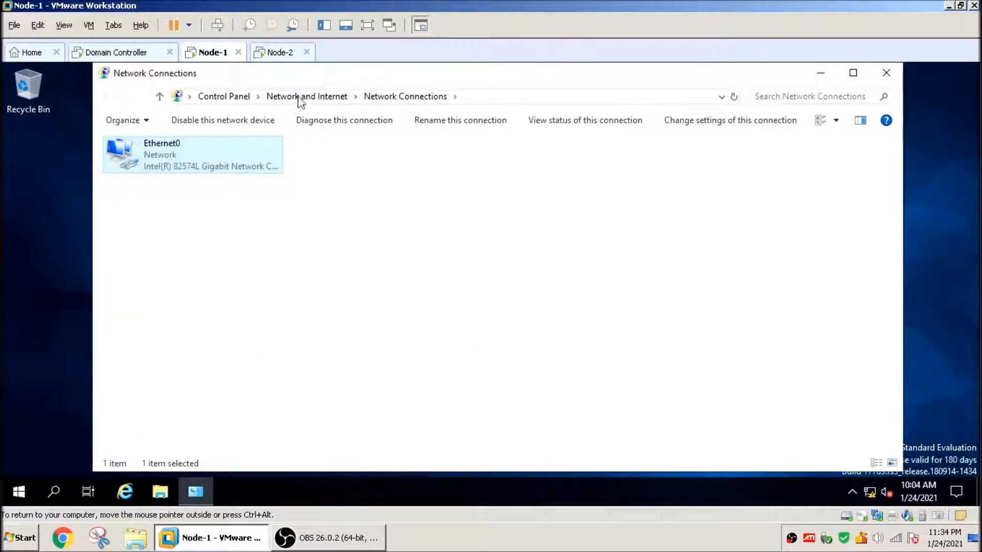
Step: On Node-2, acknowledge the restart notice, close System Properties and choose to restart later
{"action": "left_click", "coordinate": [281, 54]}
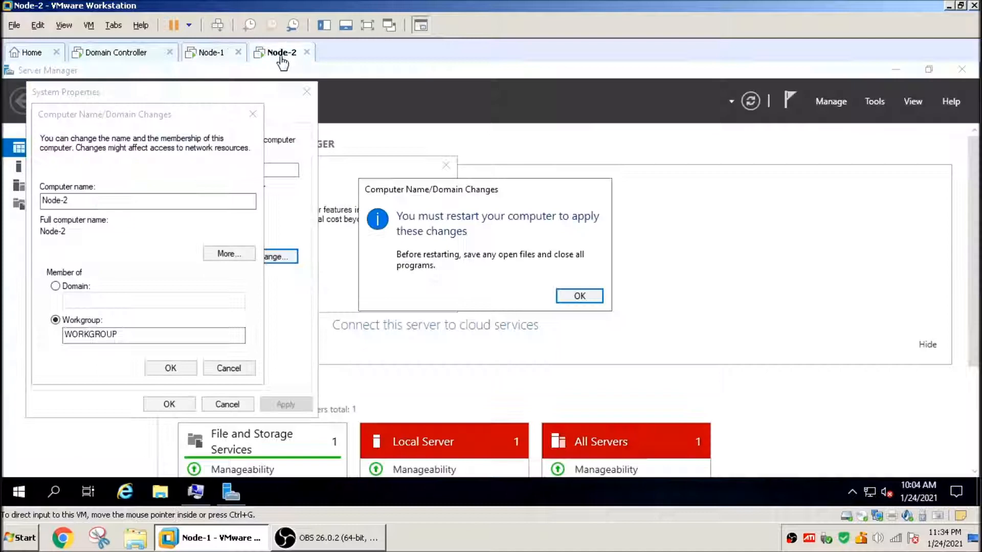
{"action": "left_click", "coordinate": [582, 299]}
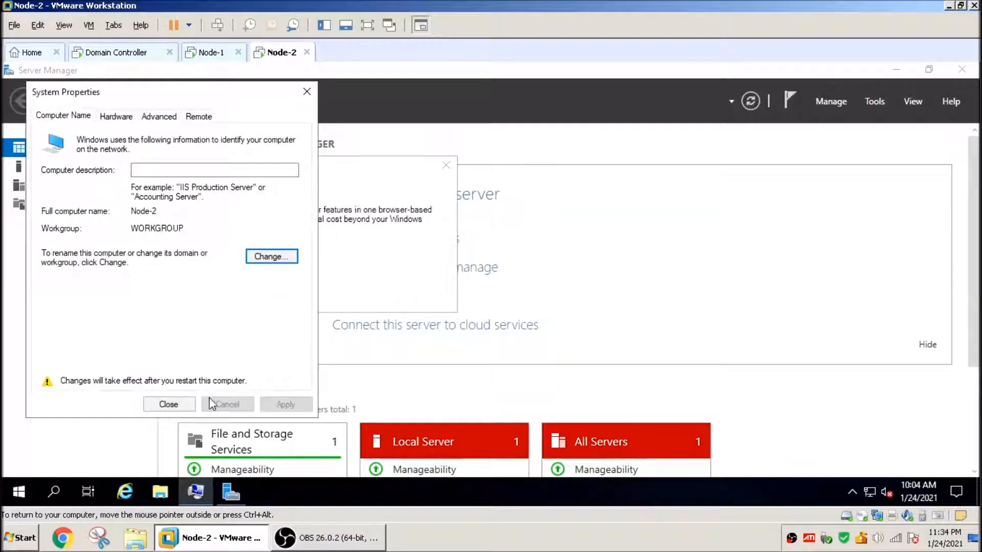
{"action": "left_click", "coordinate": [169, 404]}
{"action": "left_click", "coordinate": [588, 292]}
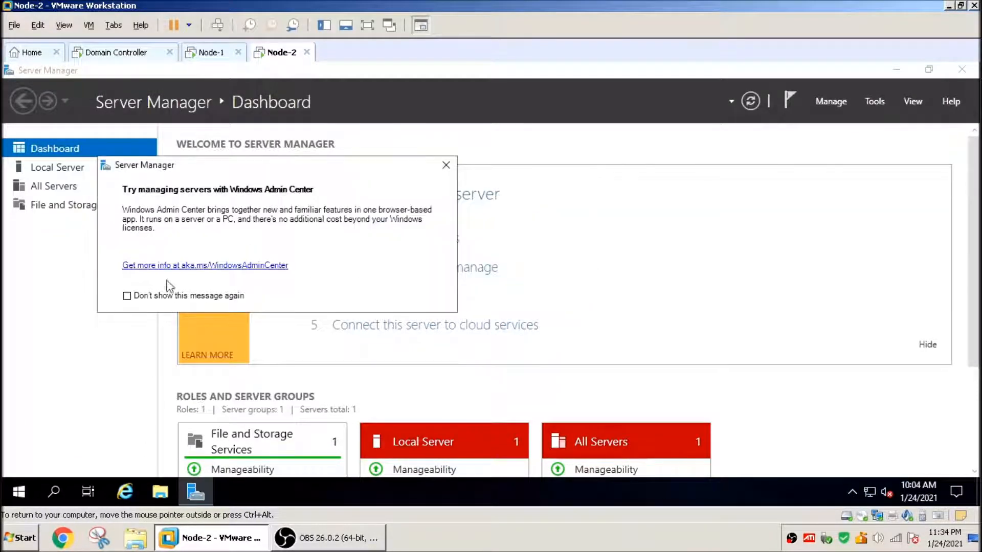
Step: On Node-2, turn off the Windows Admin Center message, close it, and close Server Manager
{"action": "left_click", "coordinate": [126, 296]}
{"action": "left_click", "coordinate": [446, 164]}
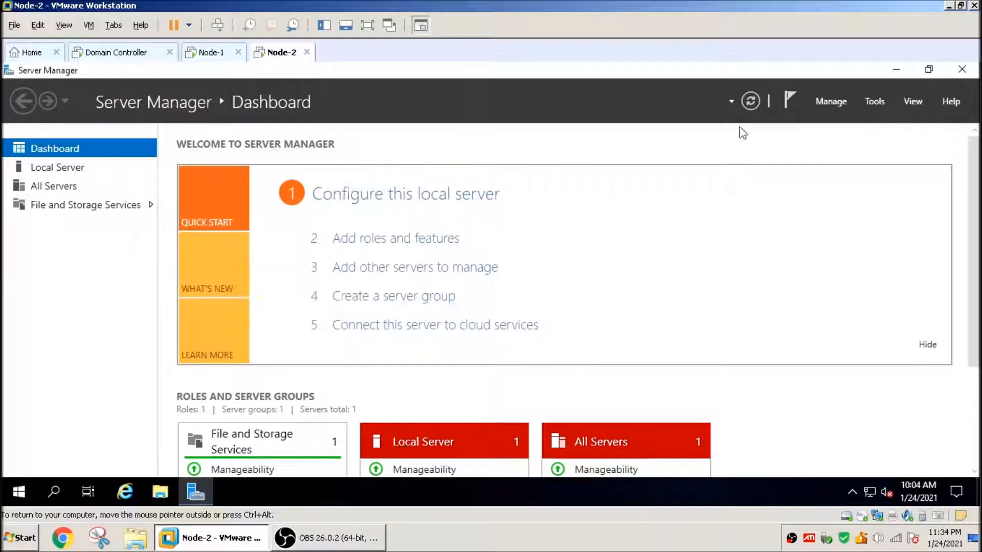
{"action": "left_click", "coordinate": [962, 69]}
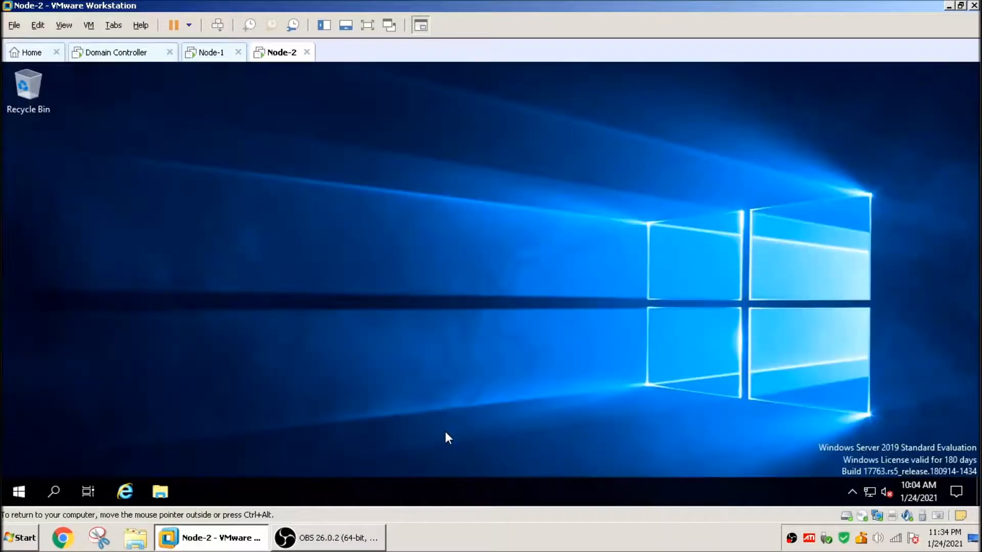
Step: Open Network Connections by running ncpa.cpl
{"action": "right_click", "coordinate": [19, 495]}
{"action": "left_click", "coordinate": [93, 420]}
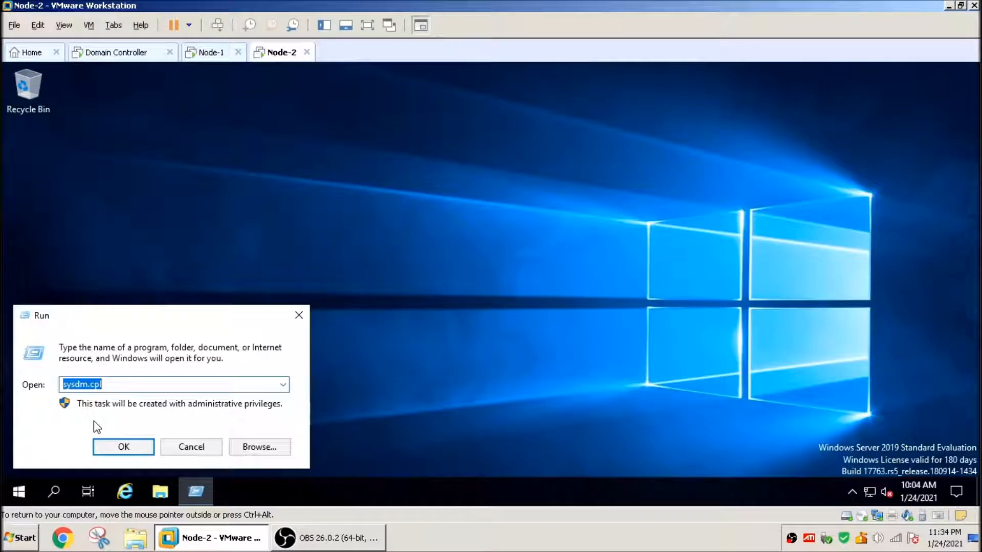
{"action": "type", "text": "ncpa.cpl"}
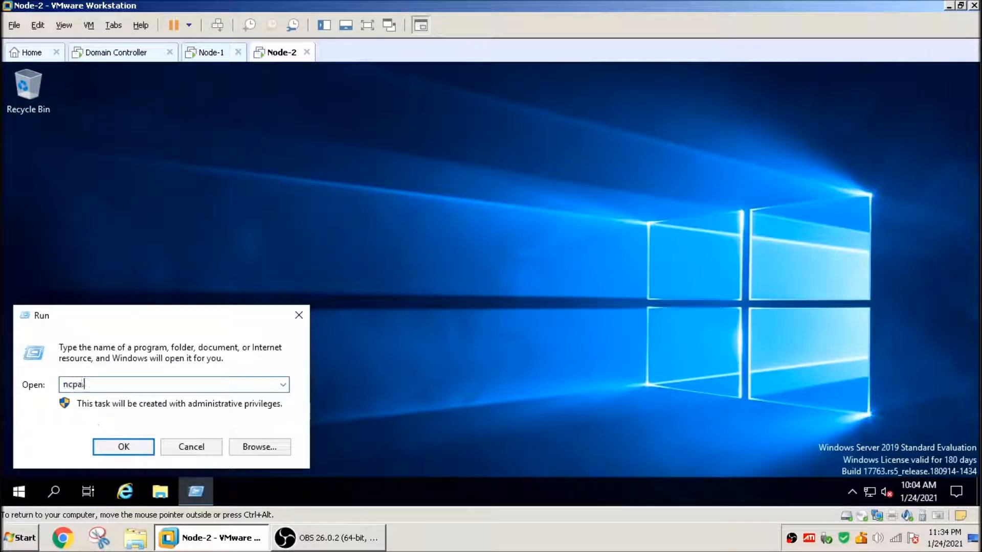
{"action": "key", "text": "Return"}
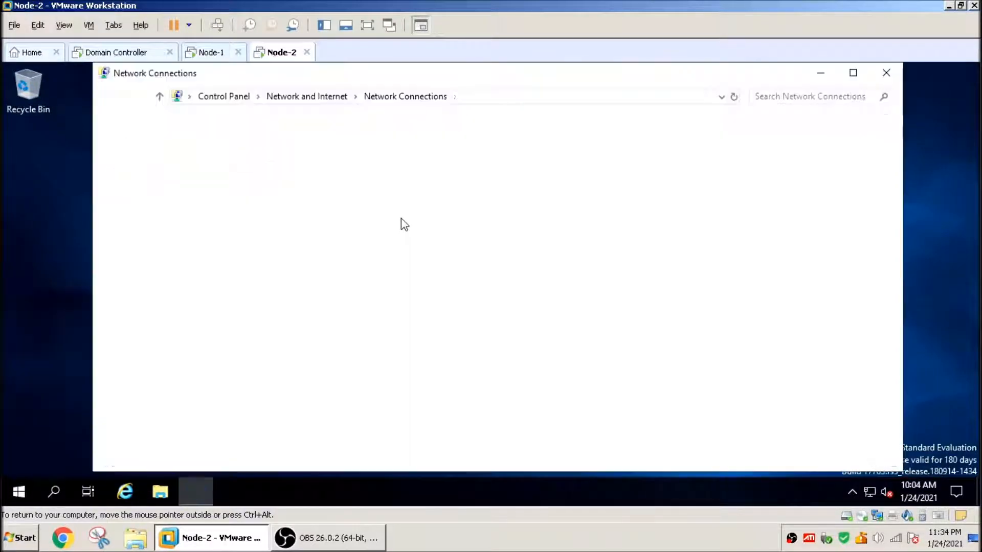
Step: Open the IPv4 properties of Ethernet0 and choose to use a static IP address
{"action": "left_click", "coordinate": [162, 165]}
{"action": "right_click", "coordinate": [163, 156]}
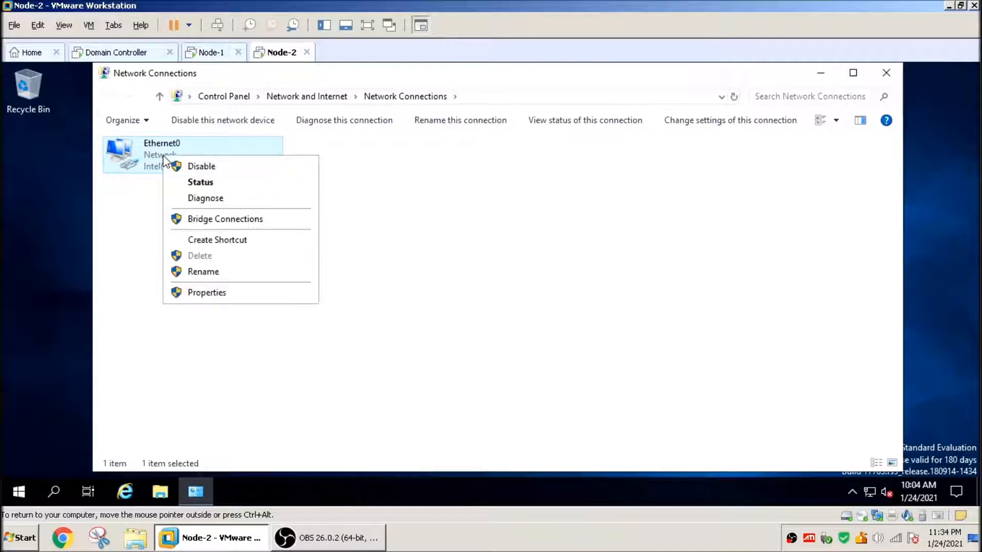
{"action": "left_click", "coordinate": [208, 294]}
{"action": "double_click", "coordinate": [210, 287]}
{"action": "left_click", "coordinate": [185, 257]}
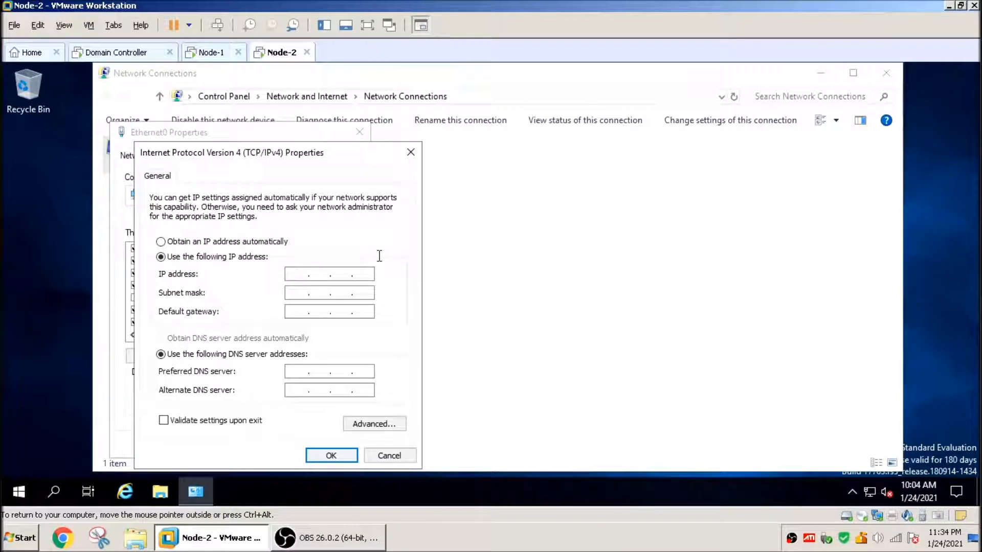
Step: Set IP 192.168.80.20, mask 255.255.255.0, gateway 192.168.80.2 and preferred DNS 192.168.80.10, apply, and close Network Connections
{"action": "type", "text": "192.168.80.20"}
{"action": "left_click", "coordinate": [301, 293]}
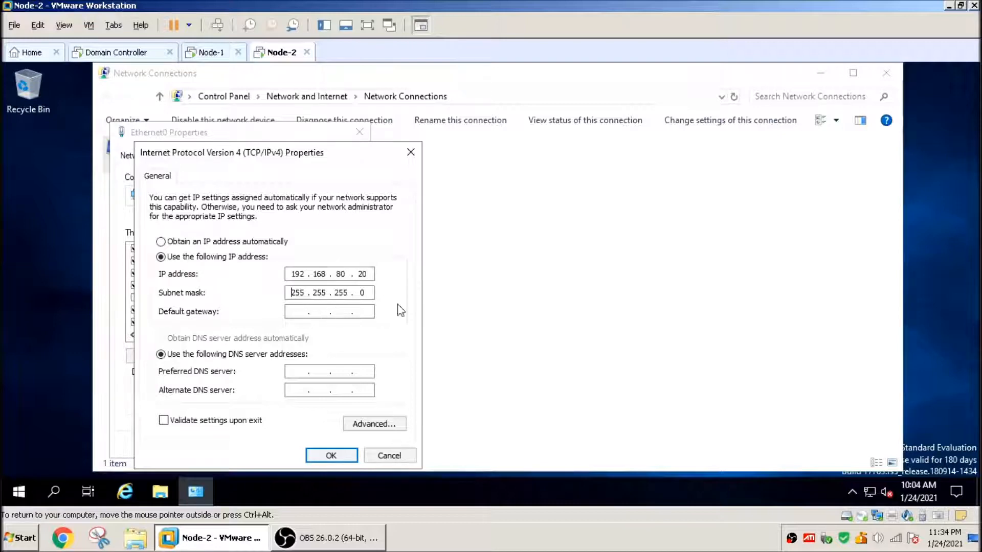
{"action": "left_click", "coordinate": [296, 311]}
{"action": "type", "text": "1"}
{"action": "type", "text": "92168"}
{"action": "type", "text": "19216880"}
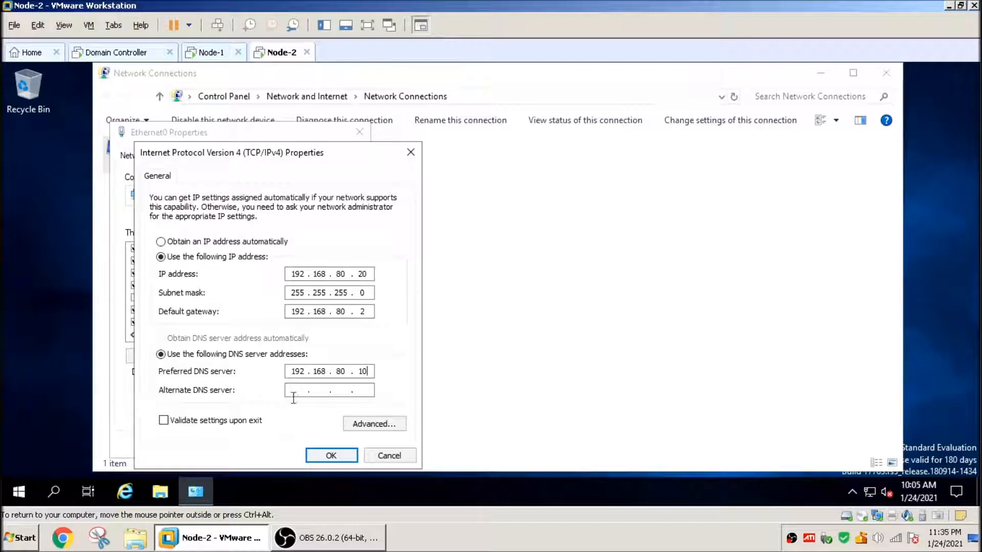
{"action": "left_click", "coordinate": [332, 457]}
{"action": "left_click", "coordinate": [281, 443]}
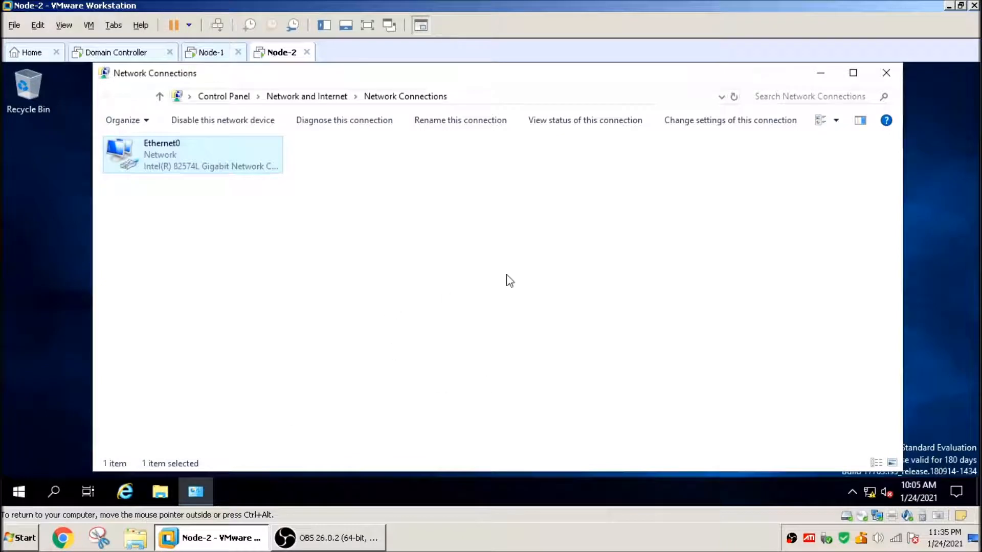
{"action": "left_click", "coordinate": [886, 73]}
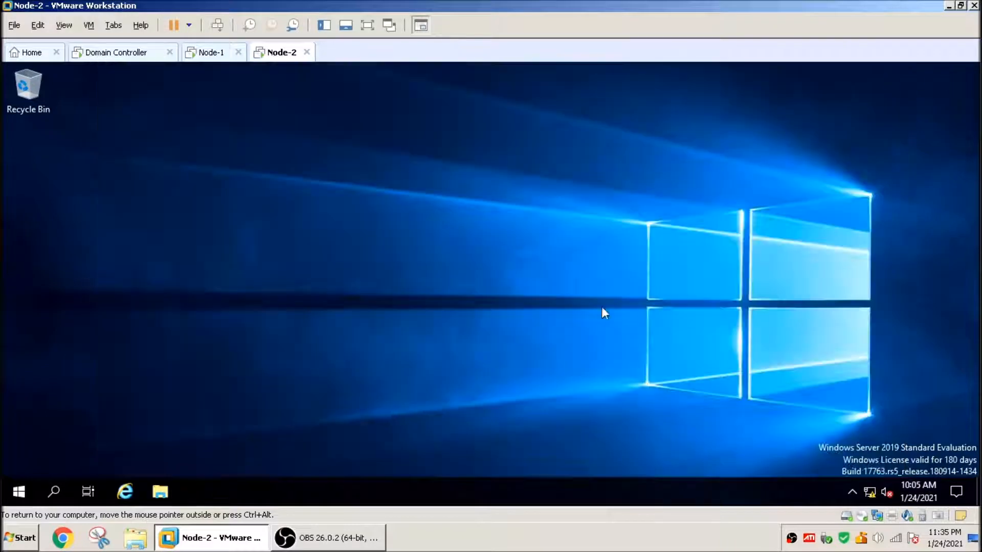
Step: Restart the Node-2 server from the Start context menu
{"action": "right_click", "coordinate": [15, 492]}
{"action": "mouse_move", "coordinate": [64, 453]}
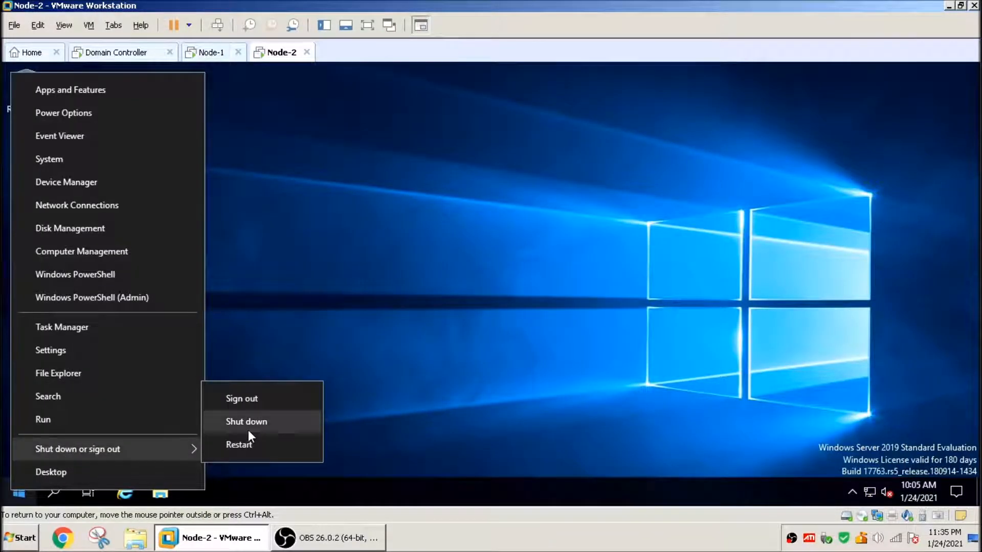
{"action": "left_click", "coordinate": [254, 445]}
{"action": "left_click", "coordinate": [253, 461]}
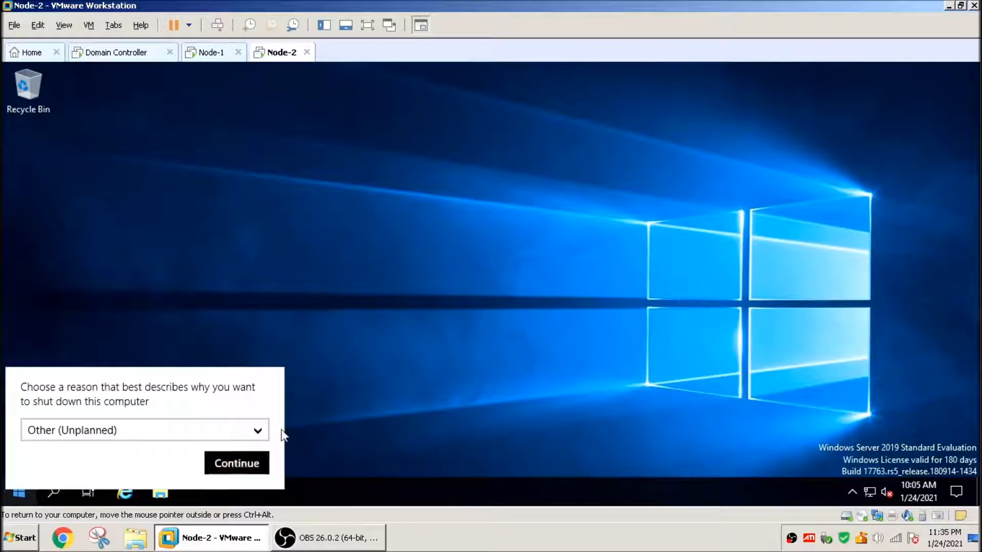
Step: Switch to Node-1 and restart it, continuing past the shutdown reason prompt
{"action": "left_click", "coordinate": [214, 56]}
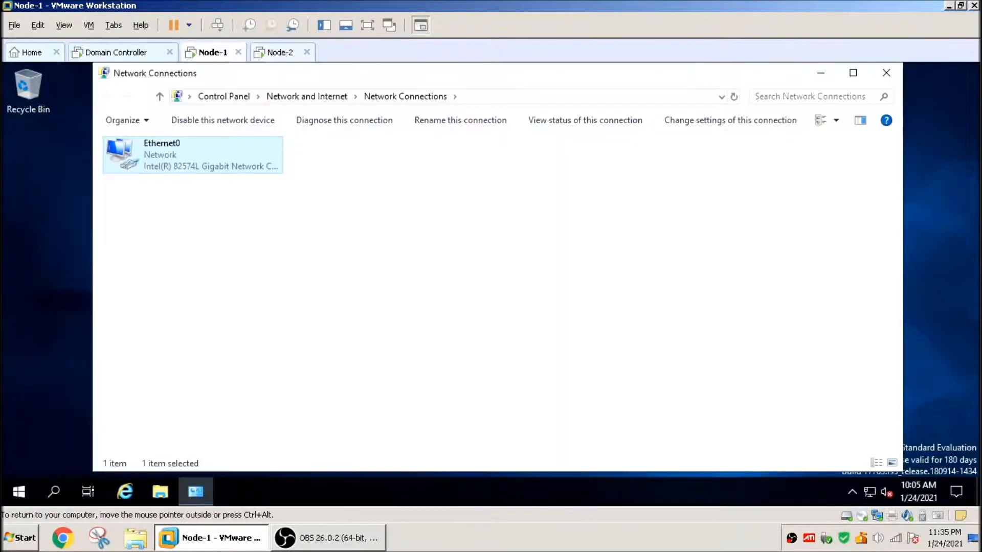
{"action": "right_click", "coordinate": [18, 491]}
{"action": "mouse_move", "coordinate": [78, 458]}
{"action": "left_click", "coordinate": [252, 459]}
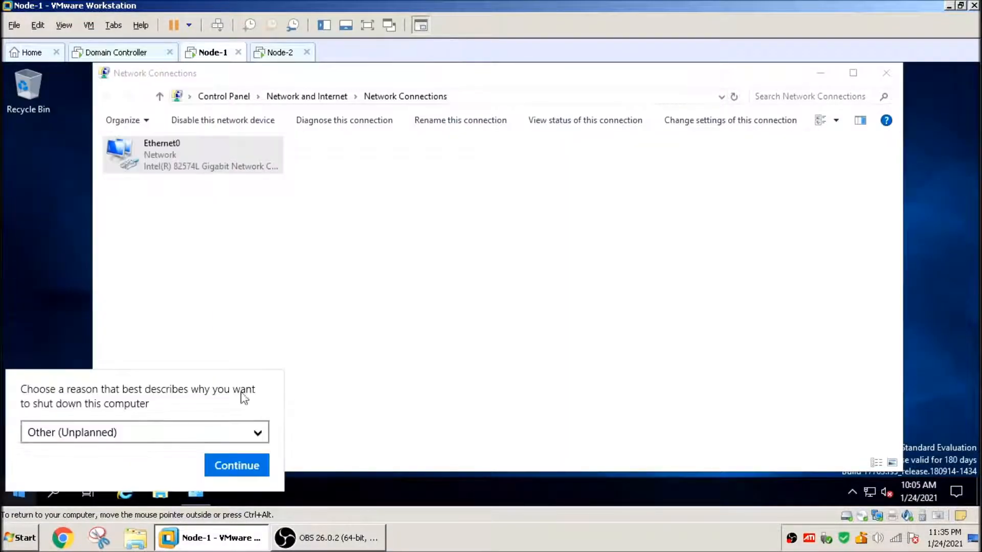
{"action": "left_click", "coordinate": [233, 464]}
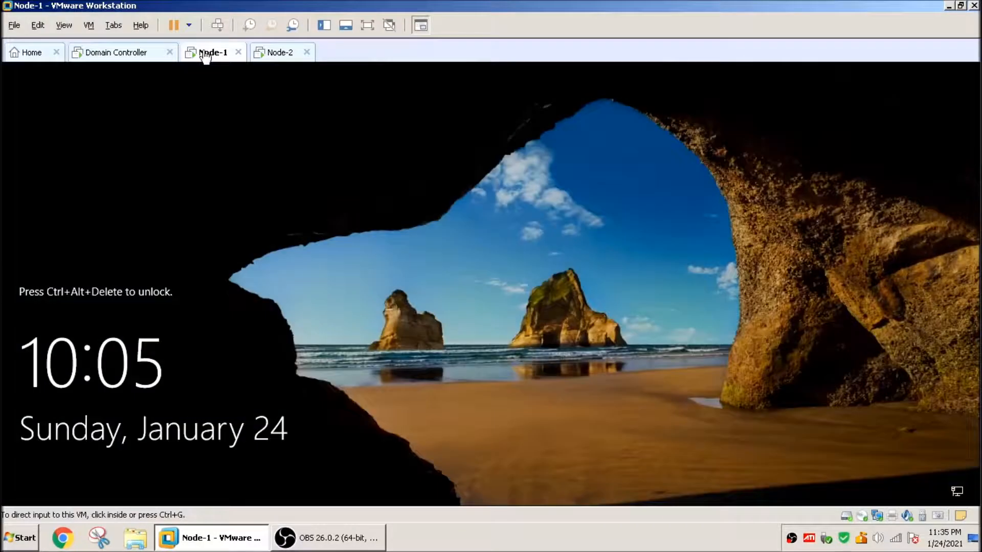
Step: Unlock Node-1 and sign in as Administrator with the account password
{"action": "left_click", "coordinate": [251, 229]}
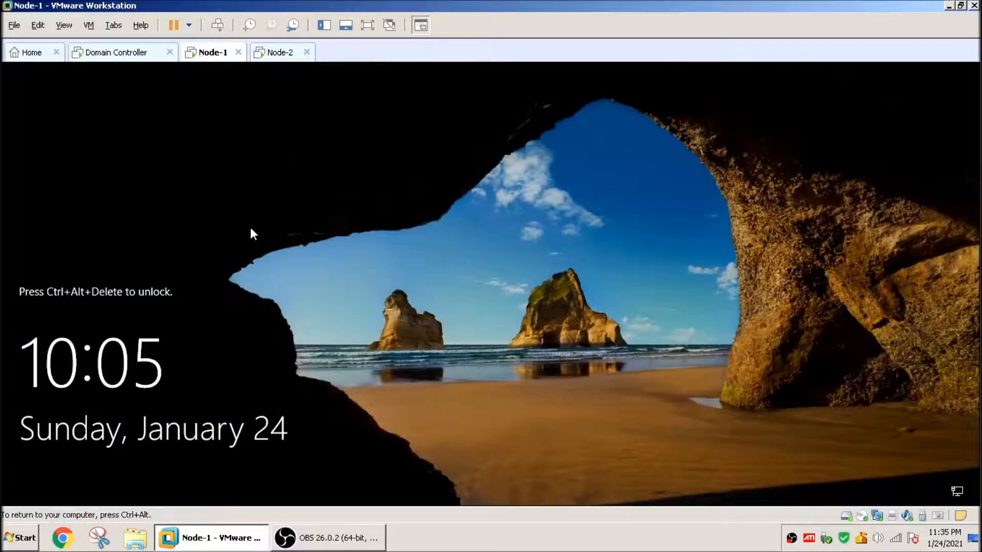
{"action": "key", "text": "ctrl+alt+Insert"}
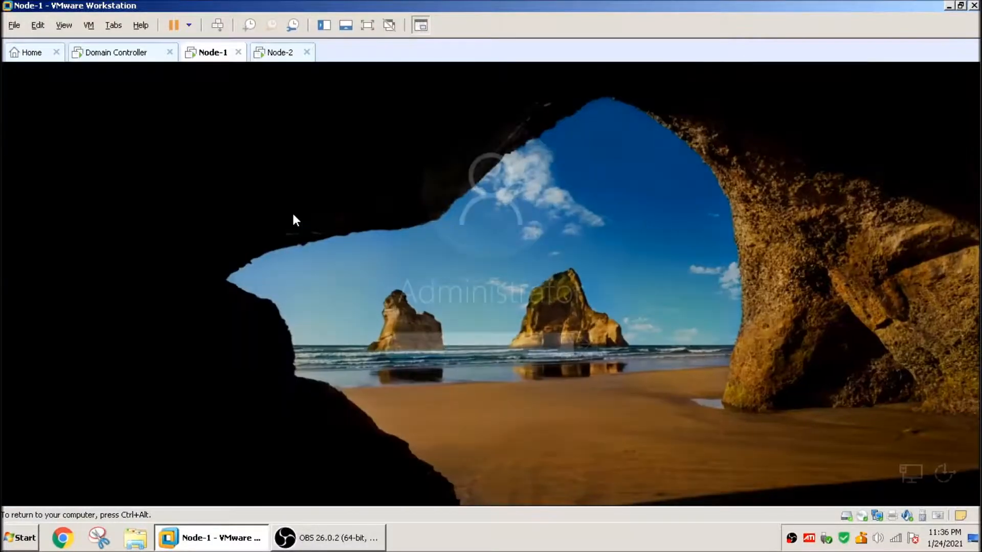
{"action": "type", "text": "************"}
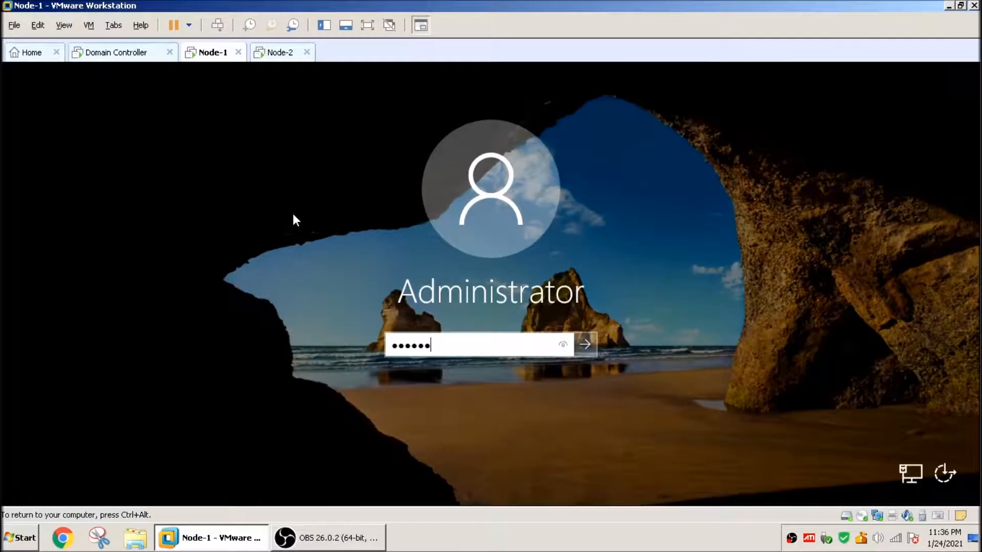
{"action": "key", "text": "Return"}
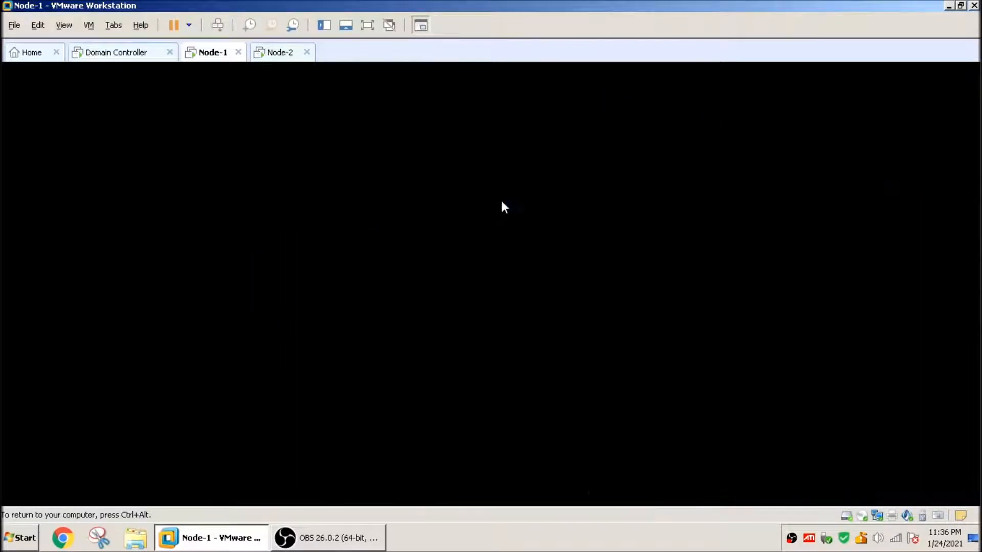
Step: Switch to Node-2, unlock it and sign in as Administrator with the account password
{"action": "left_click", "coordinate": [273, 52]}
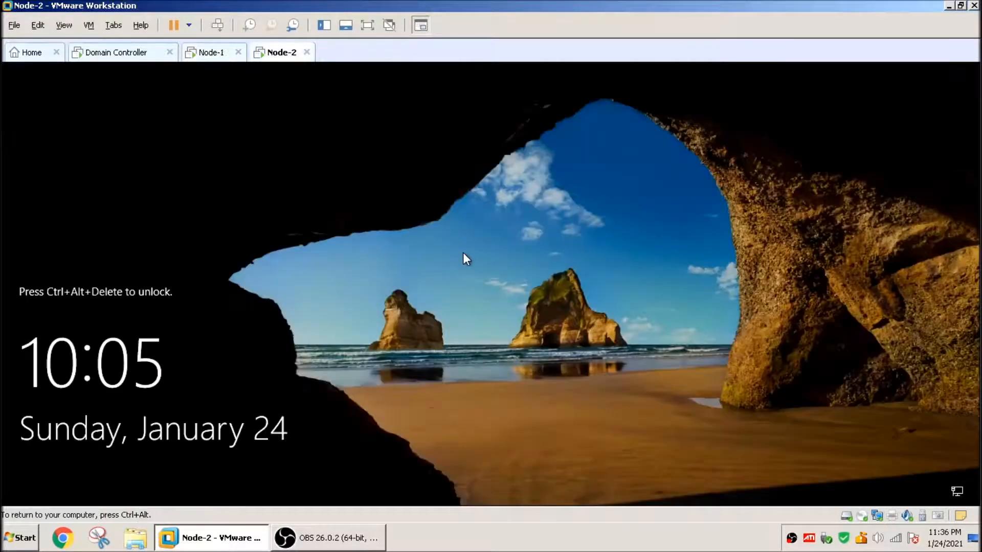
{"action": "key", "text": "ctrl+alt+Insert"}
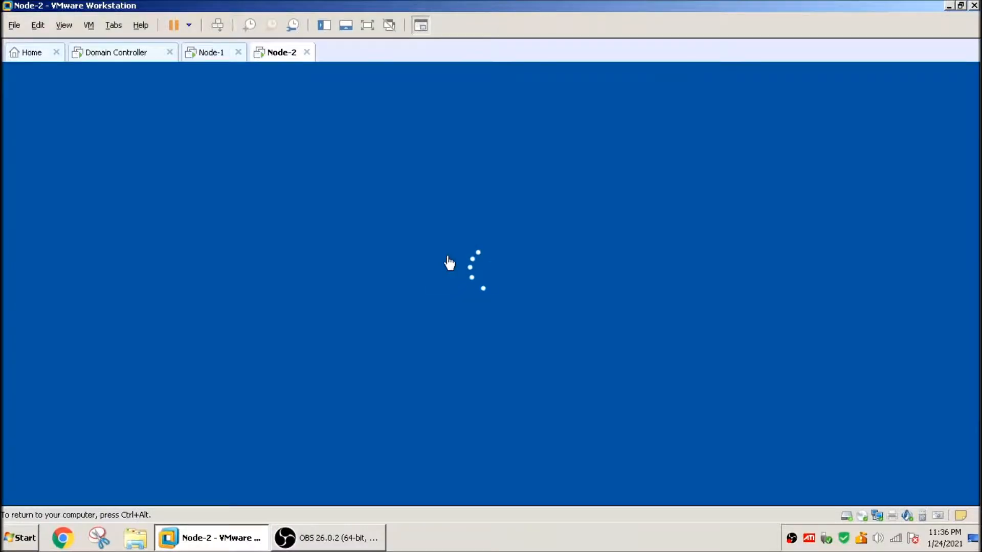
{"action": "type", "text": "********"}
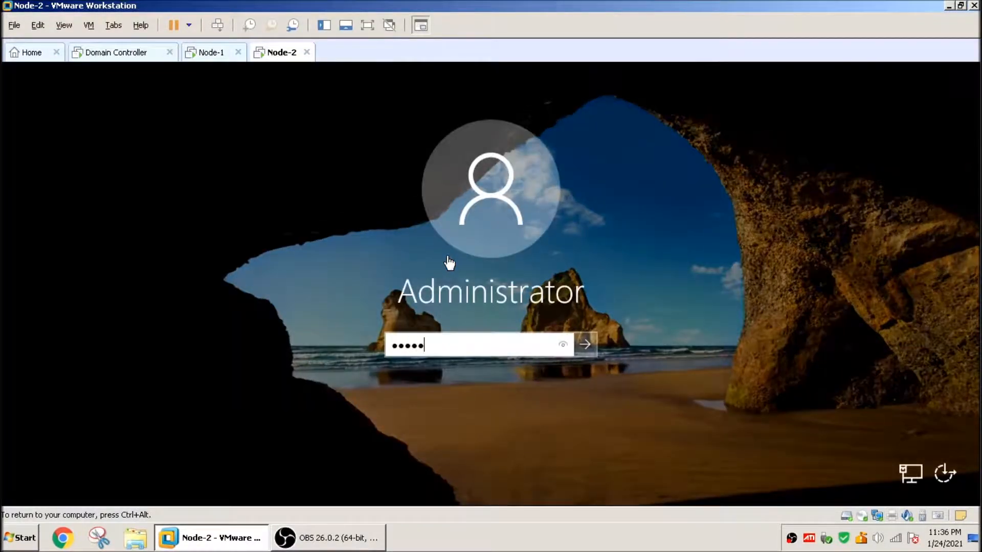
{"action": "type", "text": "***"}
{"action": "key", "text": "Return"}
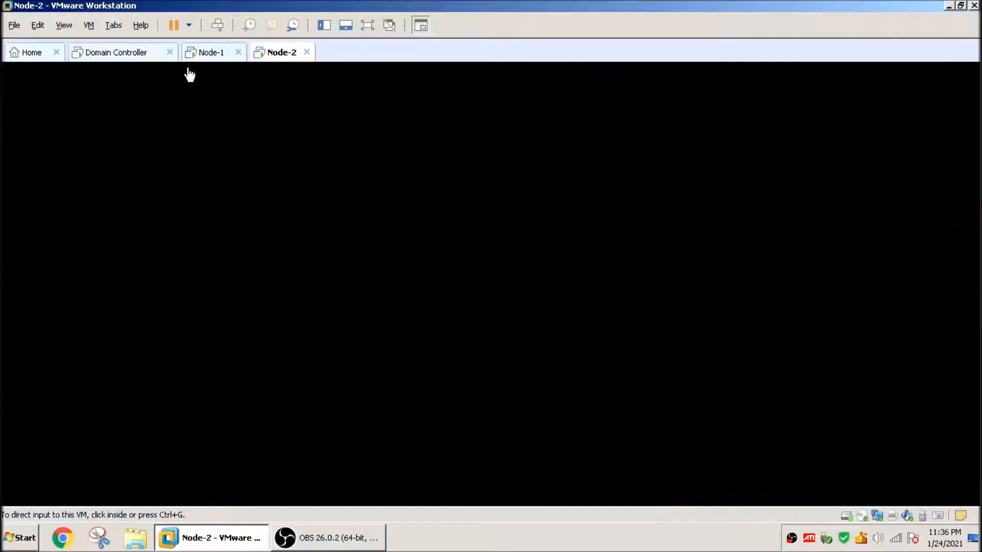
Step: On Node-1, open Windows PowerShell as administrator and close Server Manager
{"action": "left_click", "coordinate": [188, 68]}
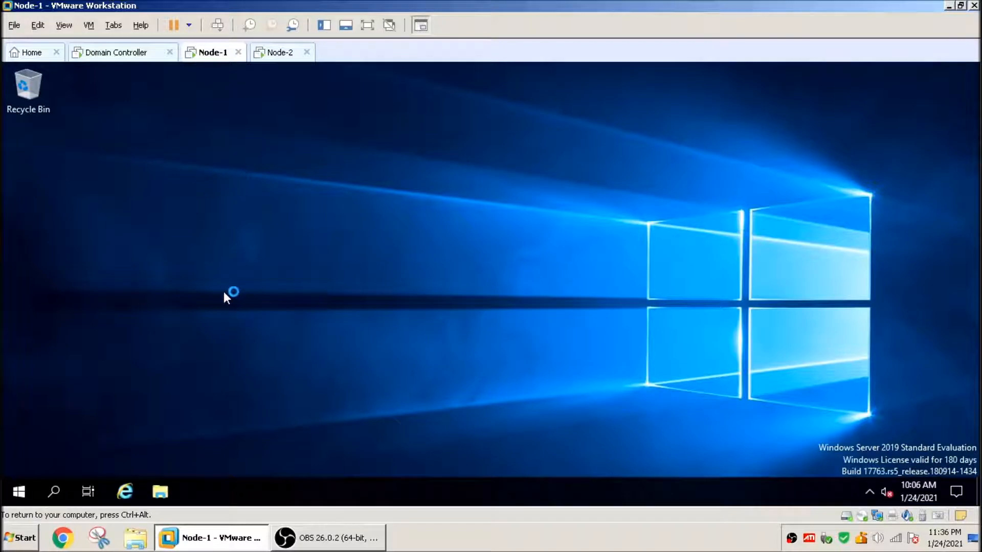
{"action": "right_click", "coordinate": [23, 492]}
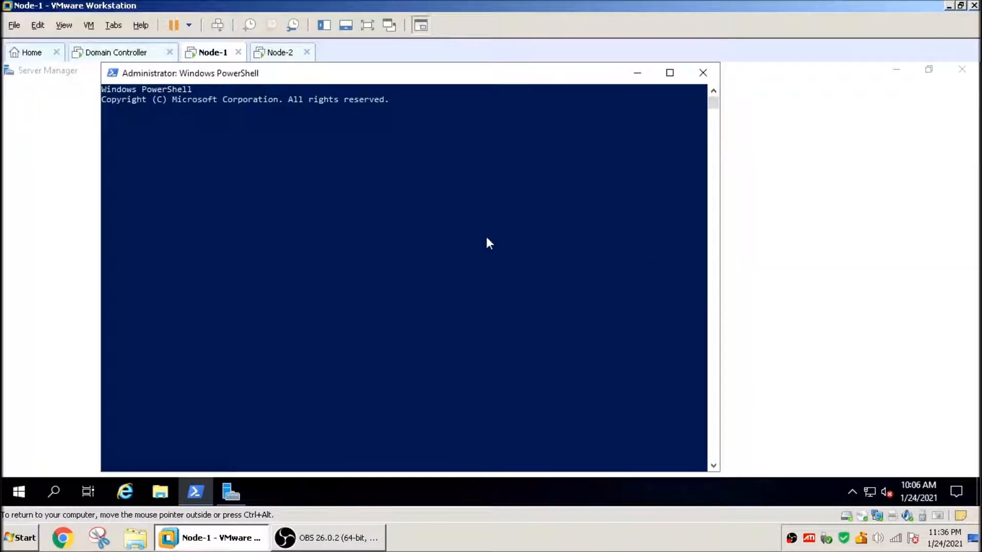
{"action": "left_click", "coordinate": [756, 197]}
{"action": "left_click", "coordinate": [961, 69]}
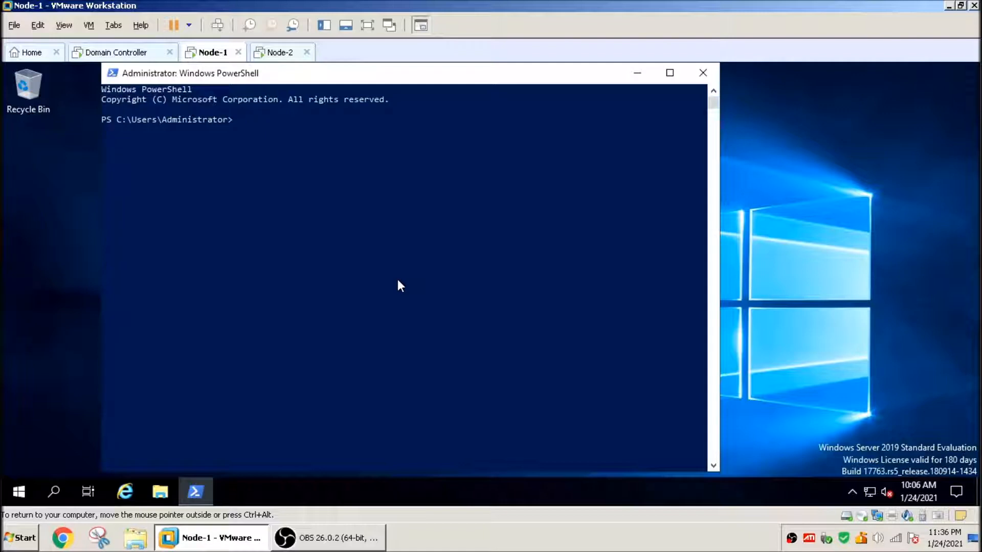
Step: Ping example.local from Node-1's PowerShell and select the replying address
{"action": "type", "text": "ping example.local"}
{"action": "key", "text": "Return"}
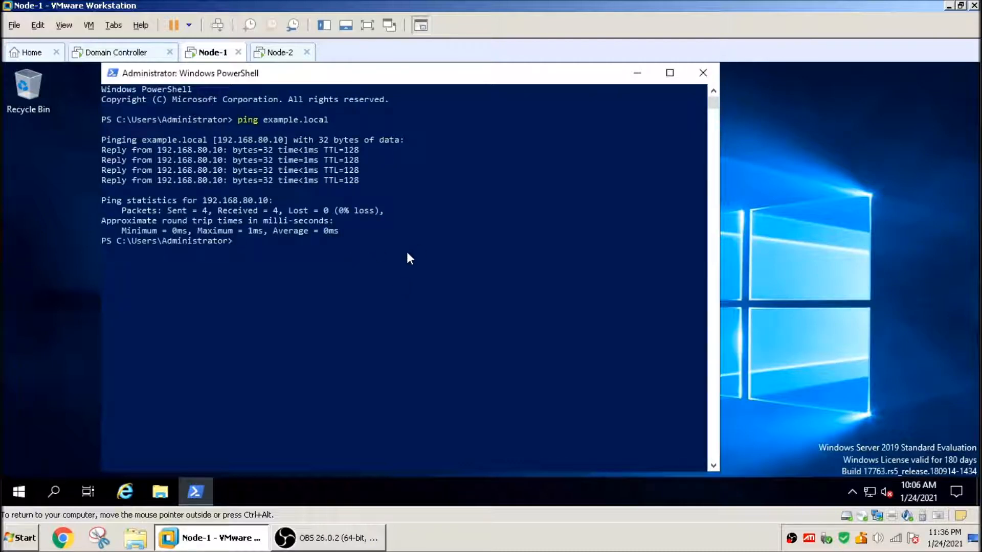
{"action": "double_click", "coordinate": [174, 151]}
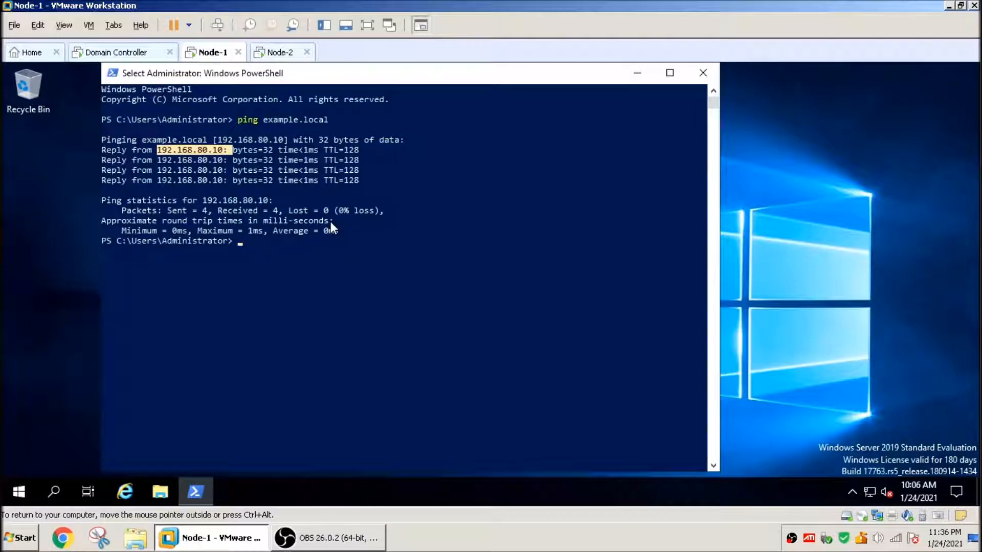
{"action": "right_click", "coordinate": [404, 276]}
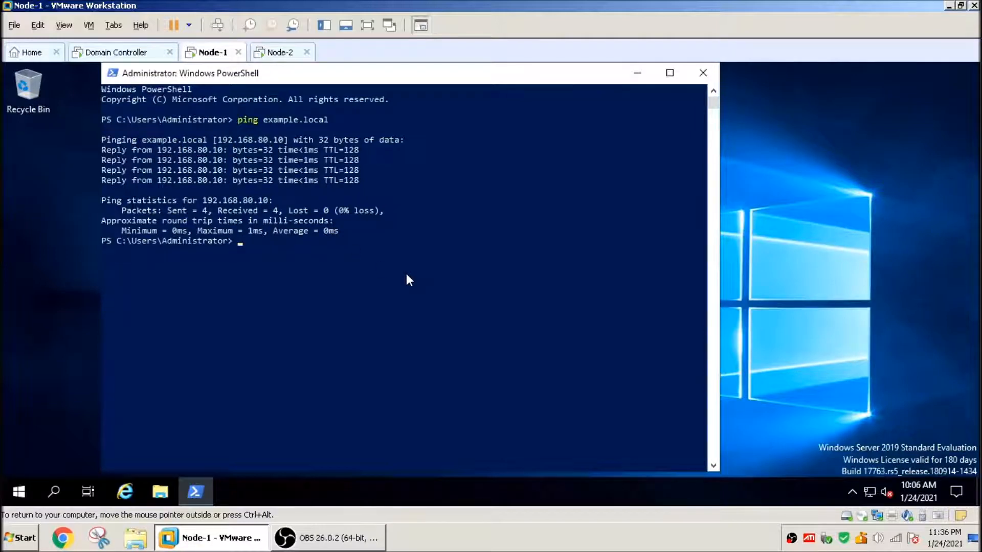
Step: On Node-2, open Windows PowerShell as administrator and close Server Manager
{"action": "left_click", "coordinate": [272, 54]}
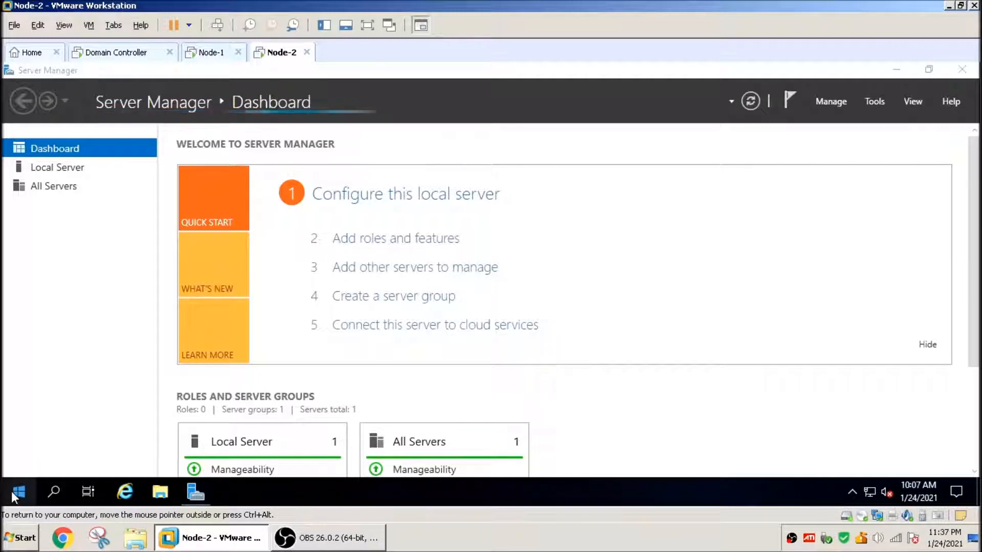
{"action": "right_click", "coordinate": [29, 497]}
{"action": "left_click", "coordinate": [104, 301]}
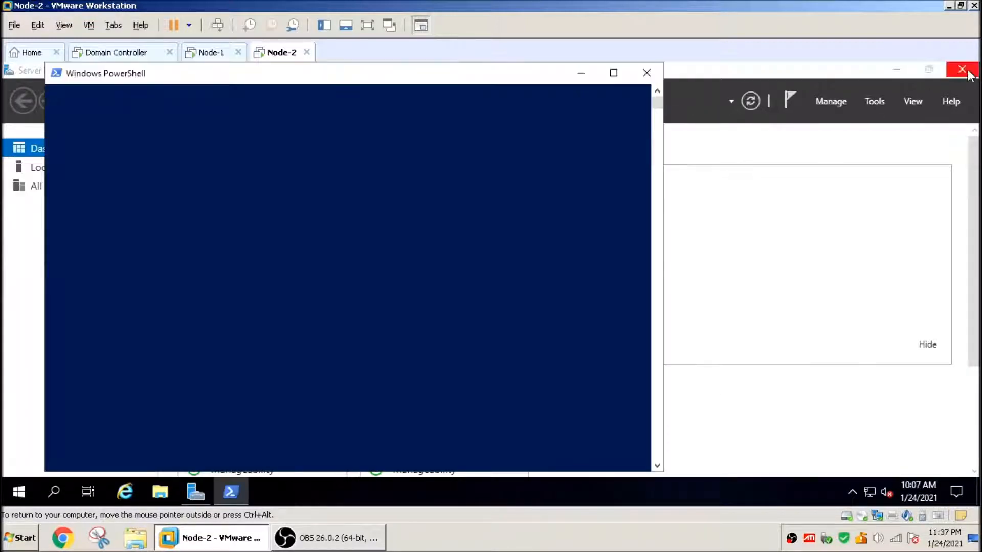
{"action": "left_click", "coordinate": [967, 71]}
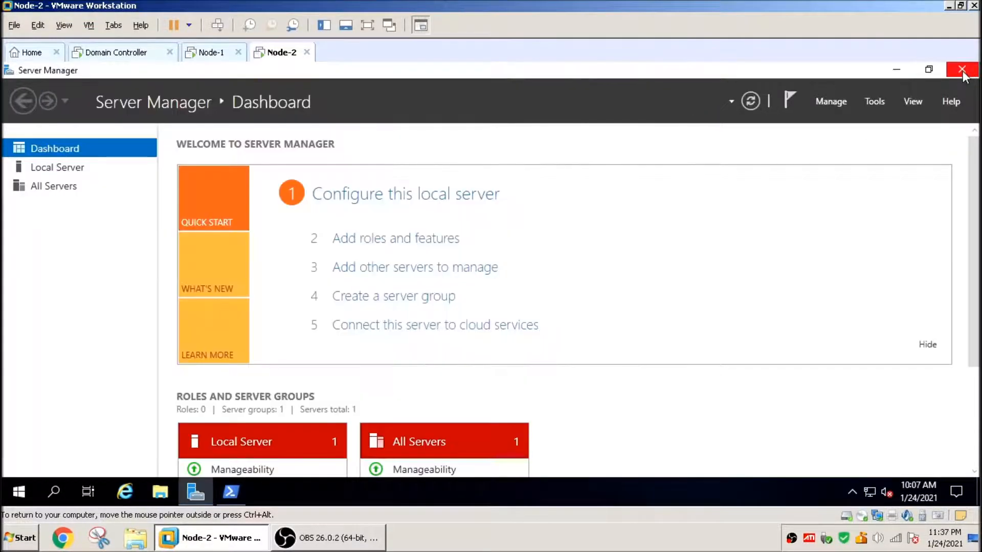
{"action": "left_click", "coordinate": [962, 70]}
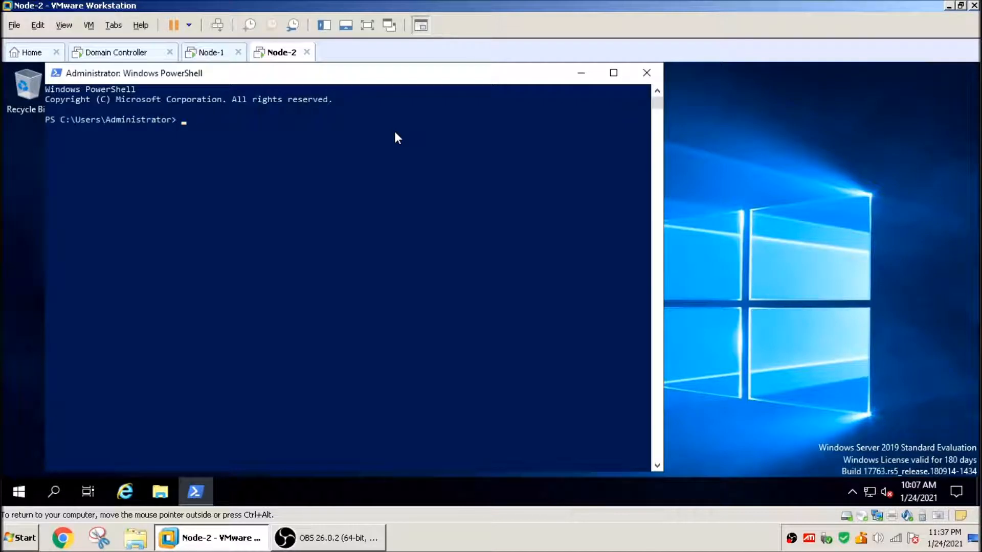
Step: Ping example.local from Node-2's PowerShell
{"action": "type", "text": "ping example.local"}
{"action": "key", "text": "Return"}
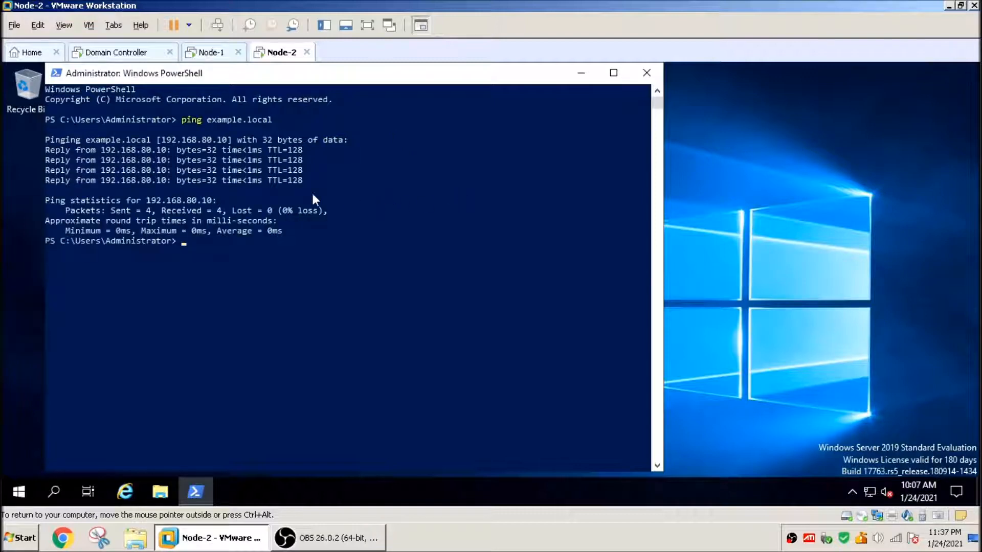
Step: On Node-1, open Control Panel from PowerShell and switch it to small icons view
{"action": "left_click", "coordinate": [210, 58]}
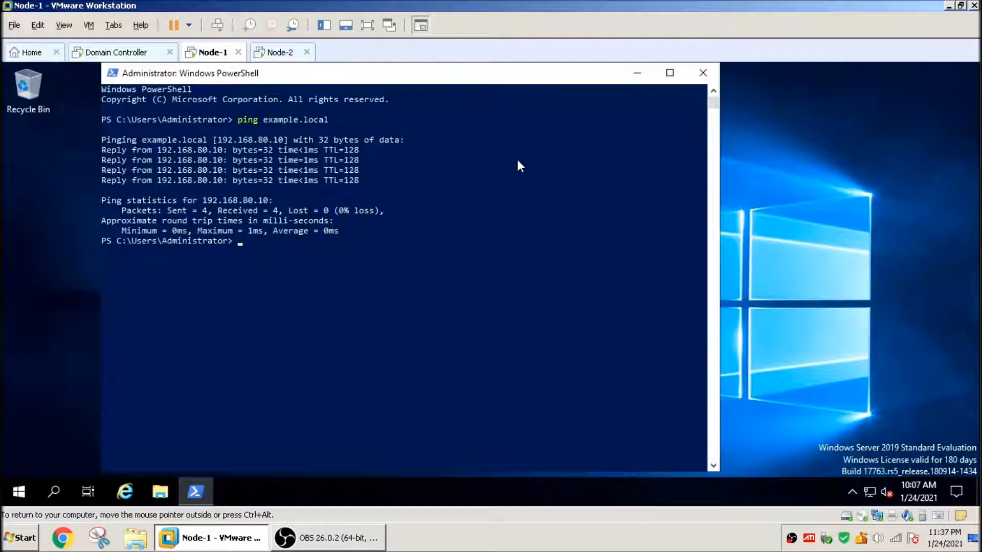
{"action": "type", "text": "control"}
{"action": "key", "text": "Return"}
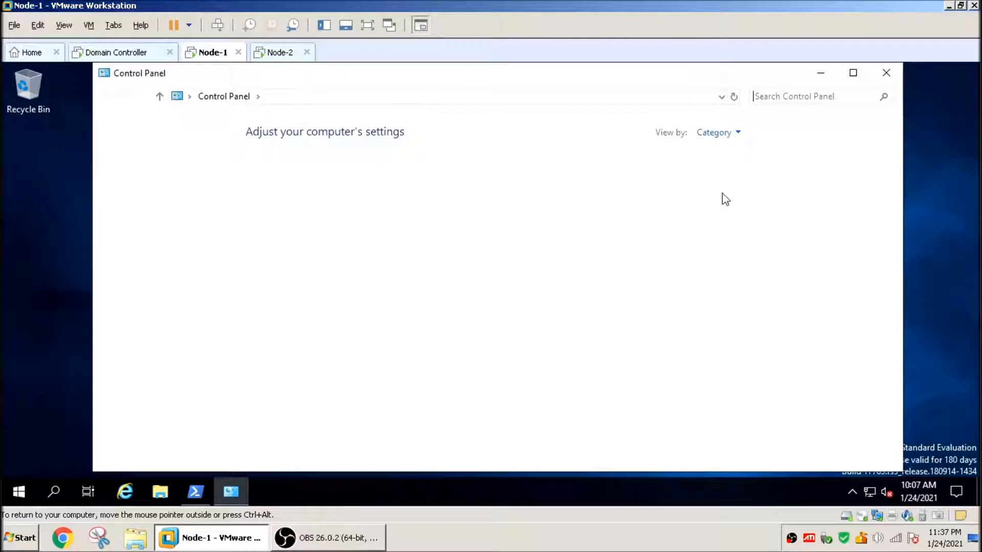
{"action": "left_click", "coordinate": [723, 136]}
{"action": "left_click", "coordinate": [724, 188]}
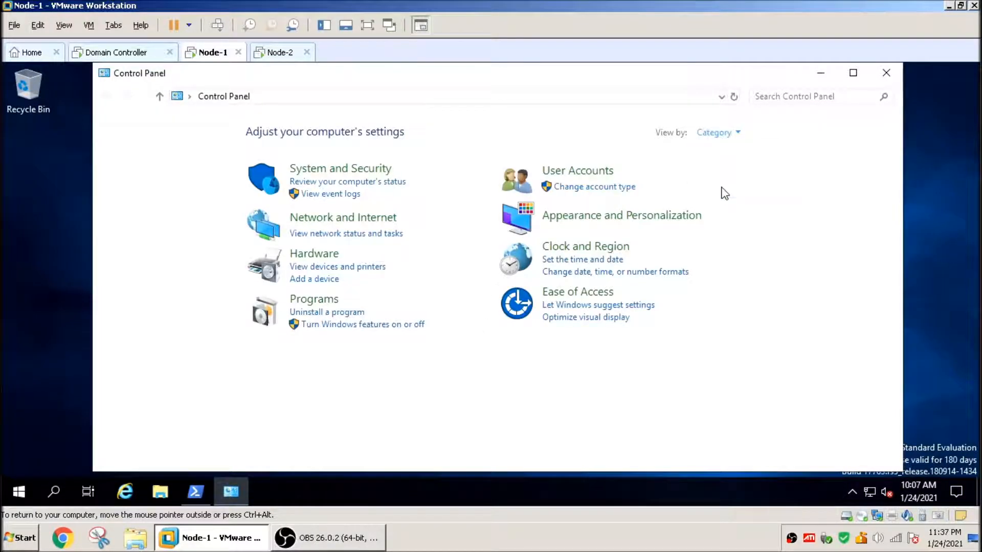
Step: Turn off Windows Defender Firewall for both private and public network settings on Node-1
{"action": "left_click", "coordinate": [358, 325]}
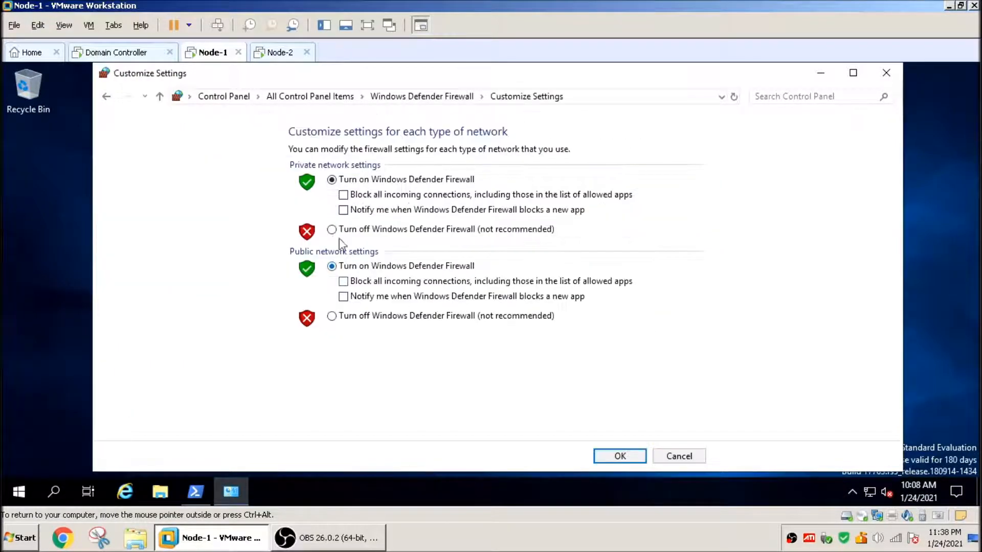
{"action": "left_click", "coordinate": [333, 229]}
{"action": "left_click", "coordinate": [331, 317]}
{"action": "left_click", "coordinate": [620, 456]}
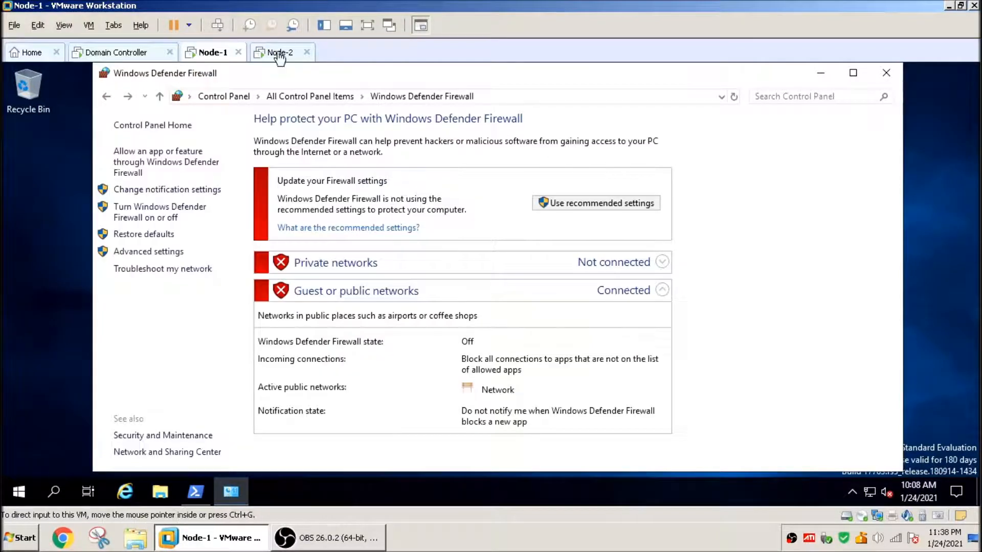
Step: On Node-2, open Control Panel from PowerShell and switch it to small icons view
{"action": "left_click", "coordinate": [278, 54]}
{"action": "type", "text": "control"}
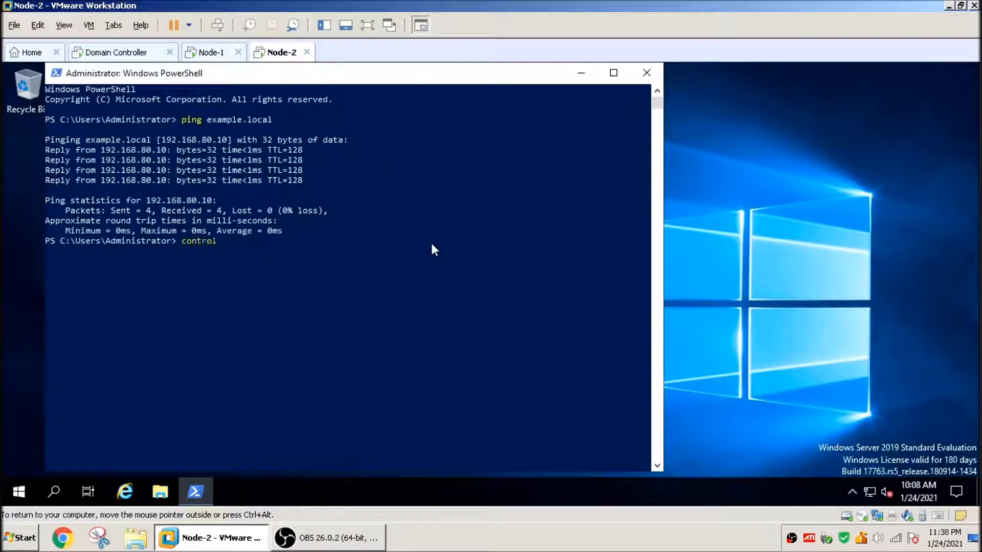
{"action": "key", "text": "Return"}
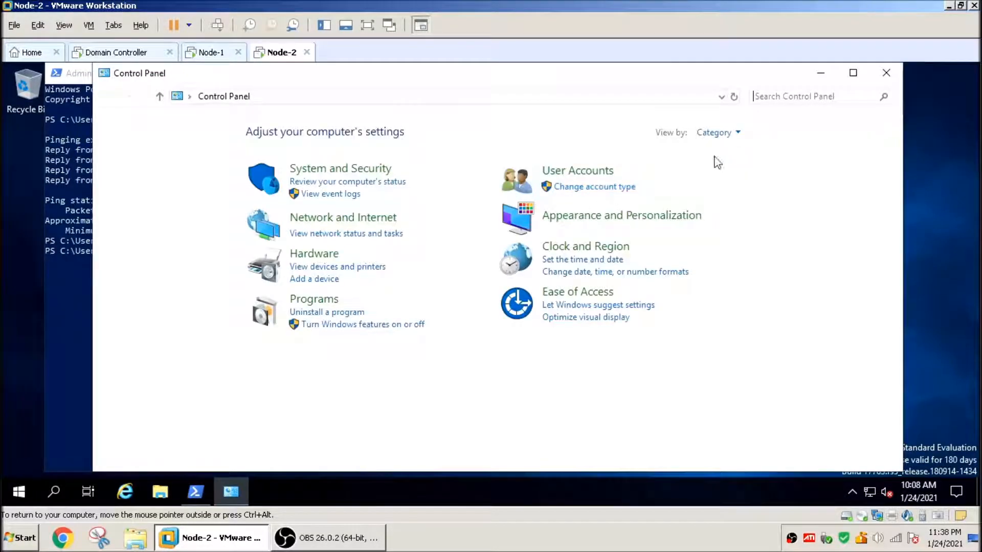
{"action": "left_click", "coordinate": [719, 134]}
{"action": "left_click", "coordinate": [725, 187]}
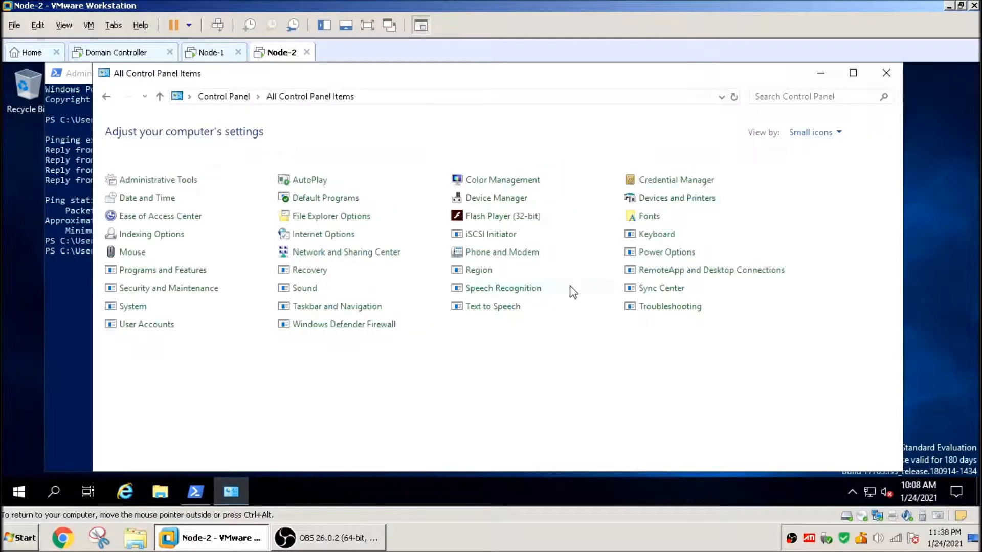
Step: Turn off Windows Defender Firewall for both private and public network settings on Node-2
{"action": "left_click", "coordinate": [342, 326]}
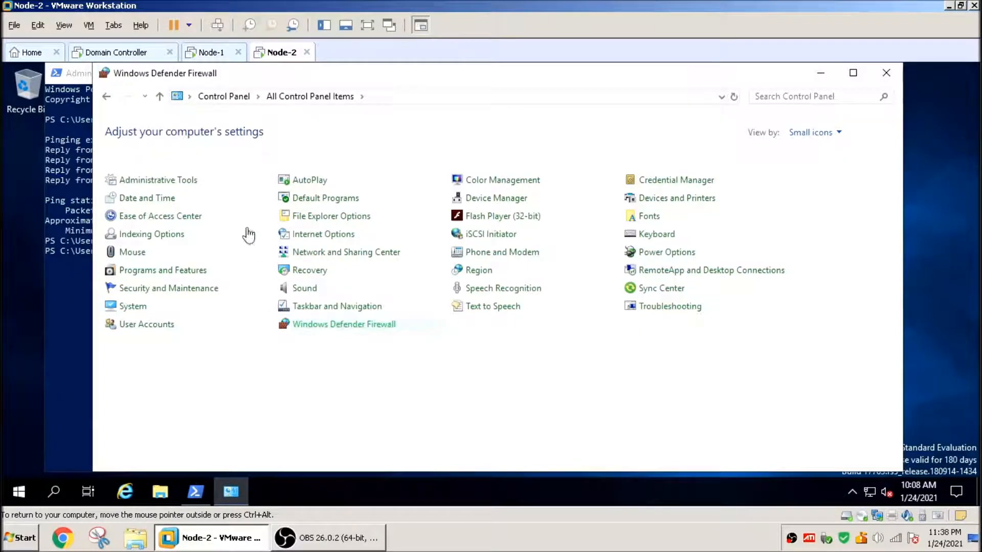
{"action": "left_click", "coordinate": [152, 215]}
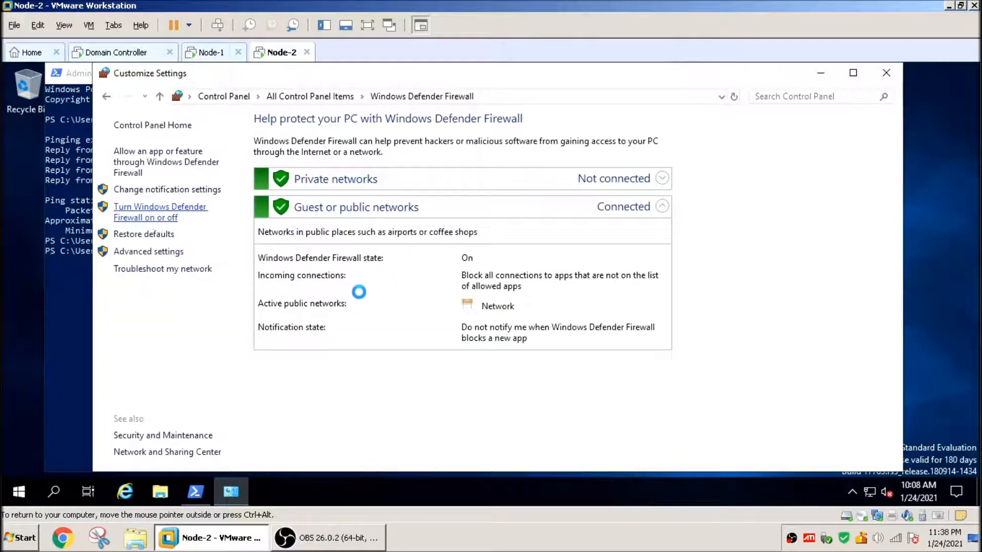
{"action": "left_click", "coordinate": [332, 230]}
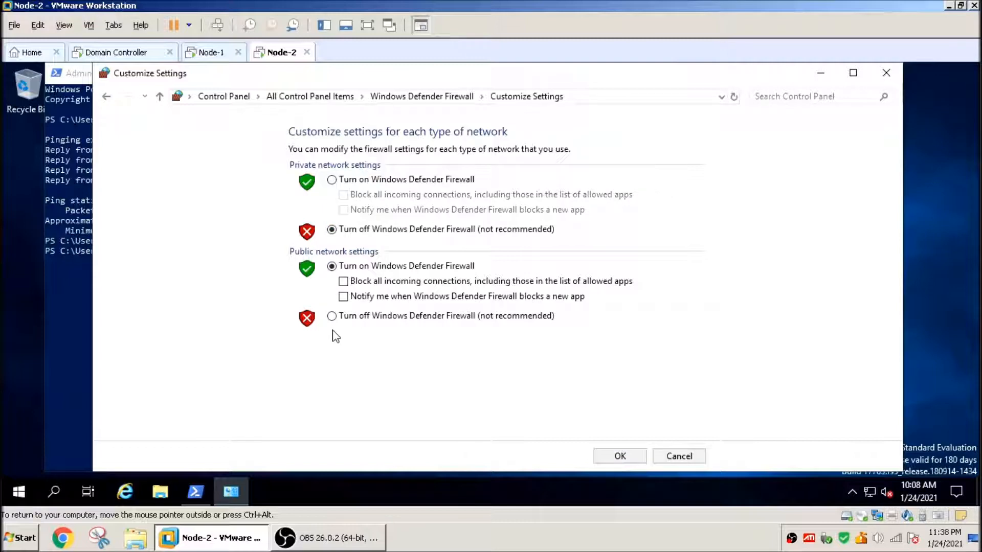
{"action": "left_click", "coordinate": [331, 316]}
{"action": "left_click", "coordinate": [620, 456]}
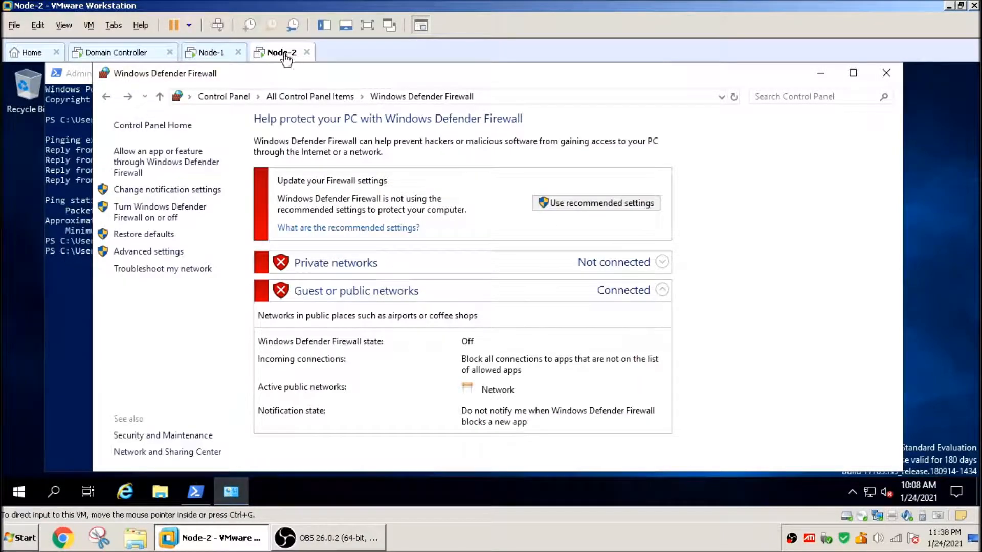
Step: On Node-1, close the firewall window and open the computer name/domain change dialog via sysdm.cpl
{"action": "left_click", "coordinate": [211, 55]}
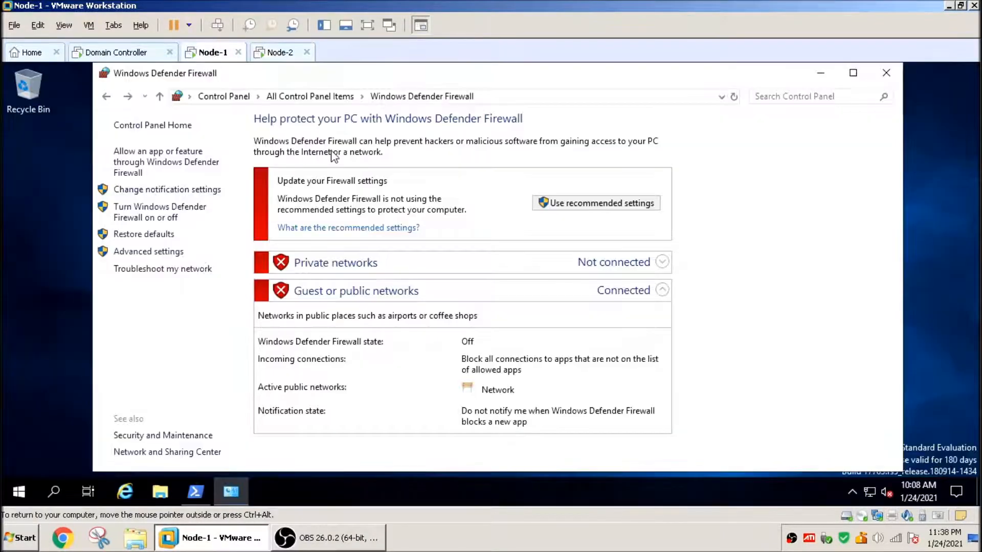
{"action": "left_click", "coordinate": [886, 72]}
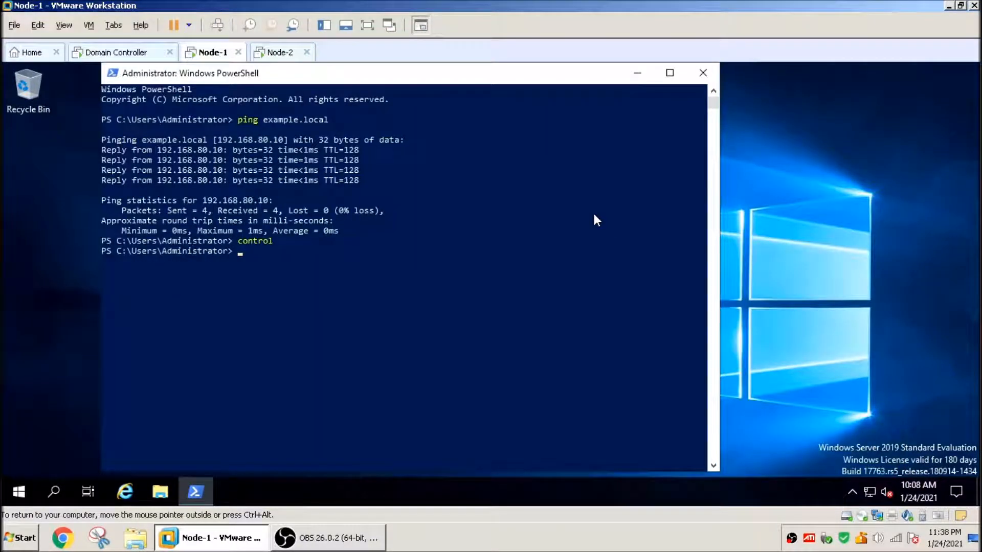
{"action": "type", "text": "sysdm.cpl"}
{"action": "key", "text": "Return"}
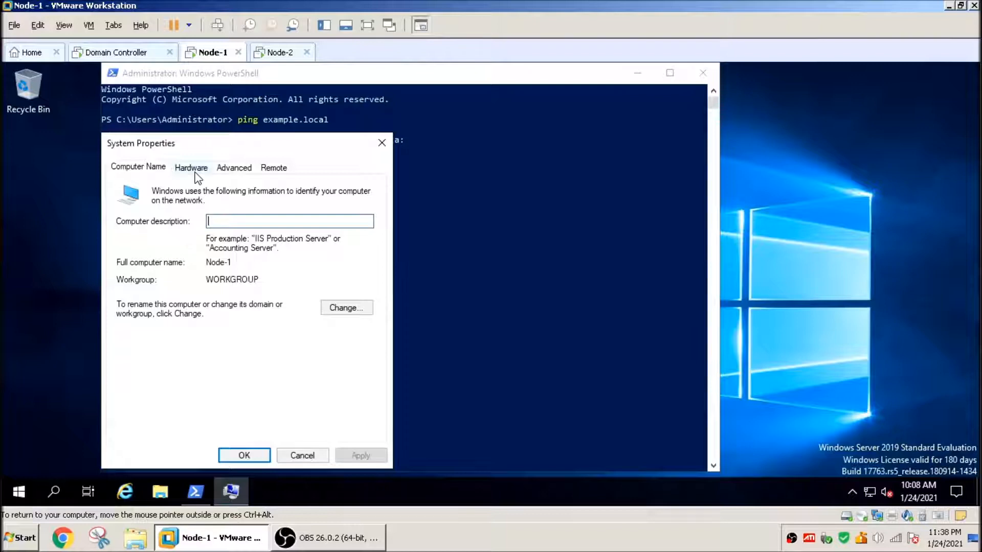
{"action": "left_click", "coordinate": [352, 307]}
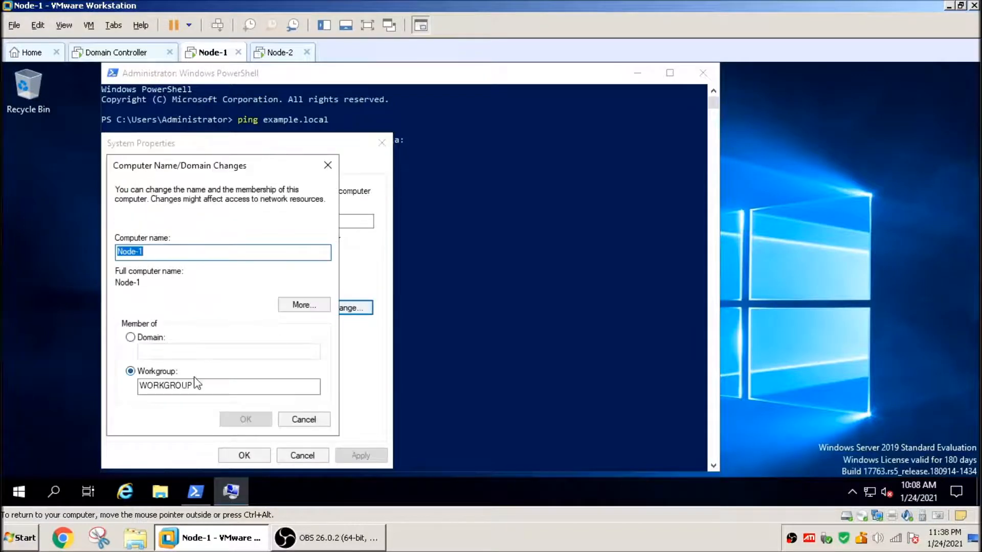
Step: Set Node-1 to be a member of the domain example.local
{"action": "left_click_drag", "start_coordinate": [215, 386], "coordinate": [127, 386]}
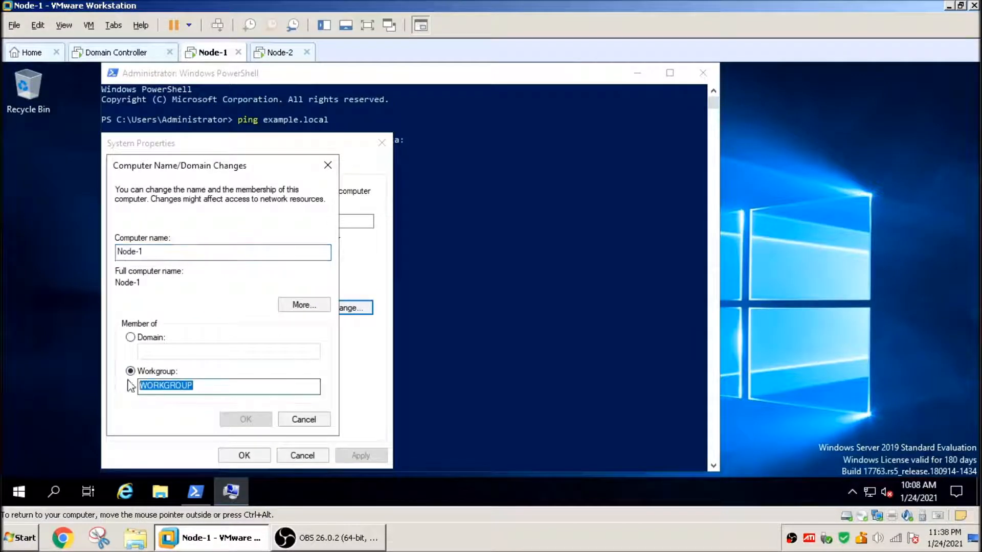
{"action": "left_click", "coordinate": [131, 338]}
{"action": "left_click", "coordinate": [164, 350]}
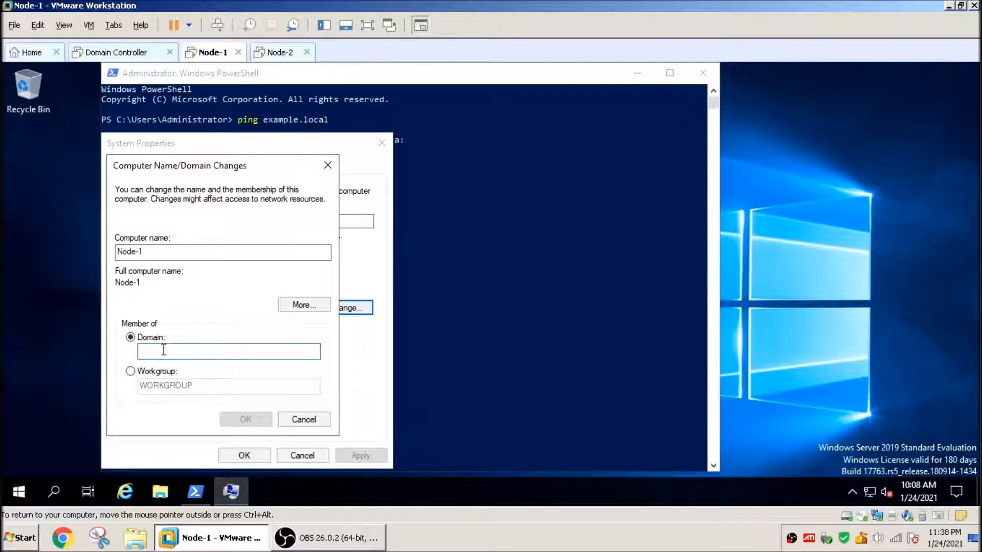
{"action": "type", "text": "exampl"}
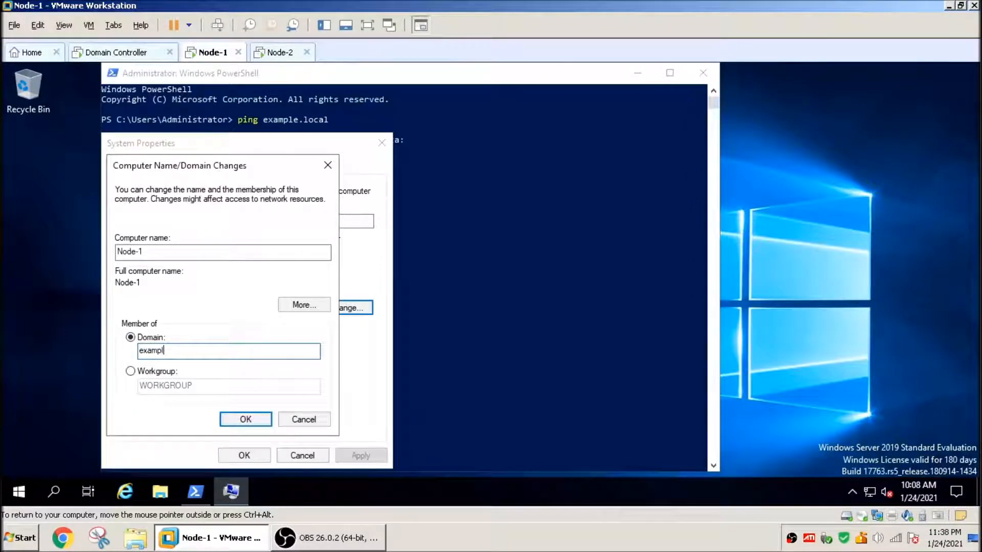
{"action": "type", "text": "e.local"}
{"action": "key", "text": "Return"}
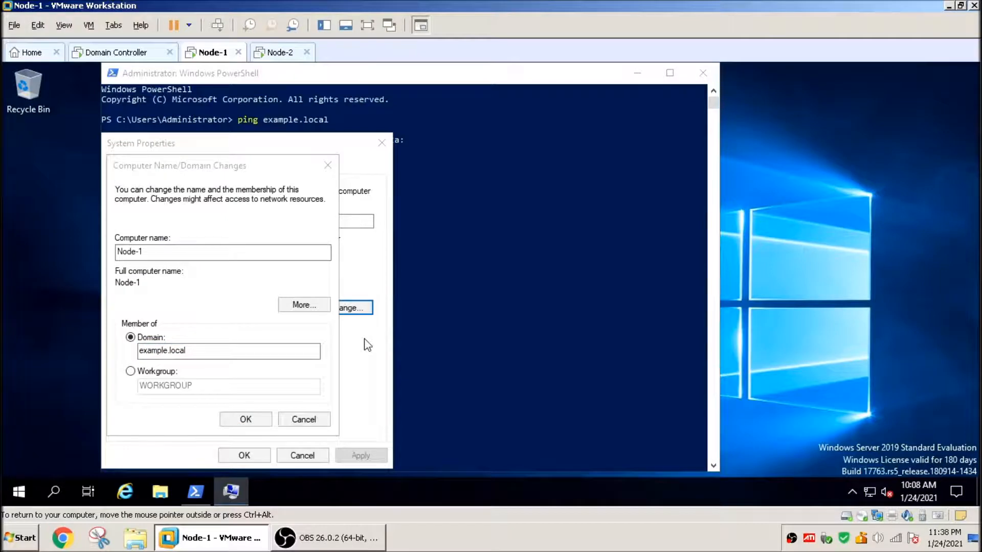
Step: Authorize Node-1's domain join with the example\administrator account and its password
{"action": "left_click_drag", "start_coordinate": [192, 203], "coordinate": [390, 218]}
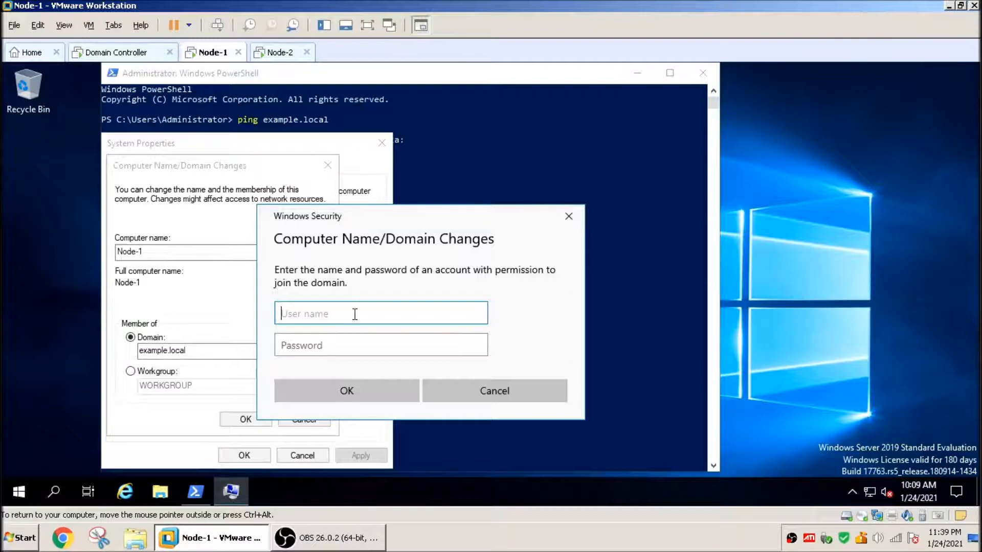
{"action": "type", "text": "example\\administrator"}
{"action": "key", "text": "Tab"}
{"action": "type", "text": "***********"}
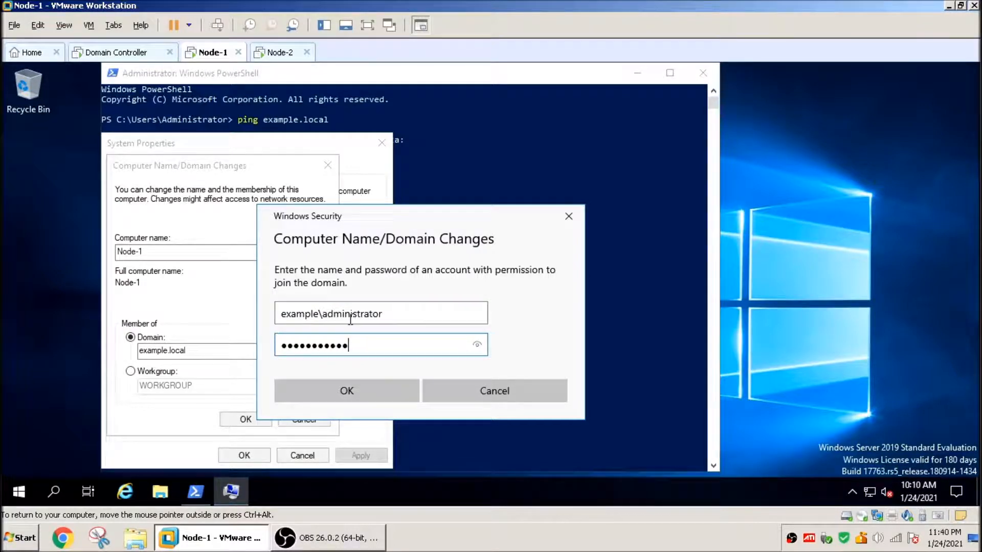
{"action": "left_click", "coordinate": [336, 394]}
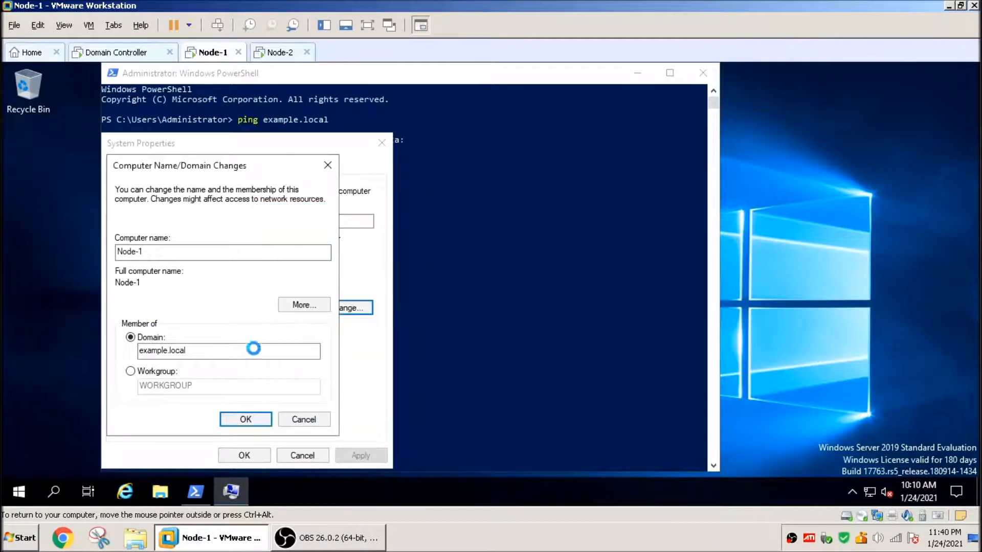
Step: On Node-2, open the computer name/domain change dialog via sysdm.cpl and choose domain membership
{"action": "left_click", "coordinate": [279, 54]}
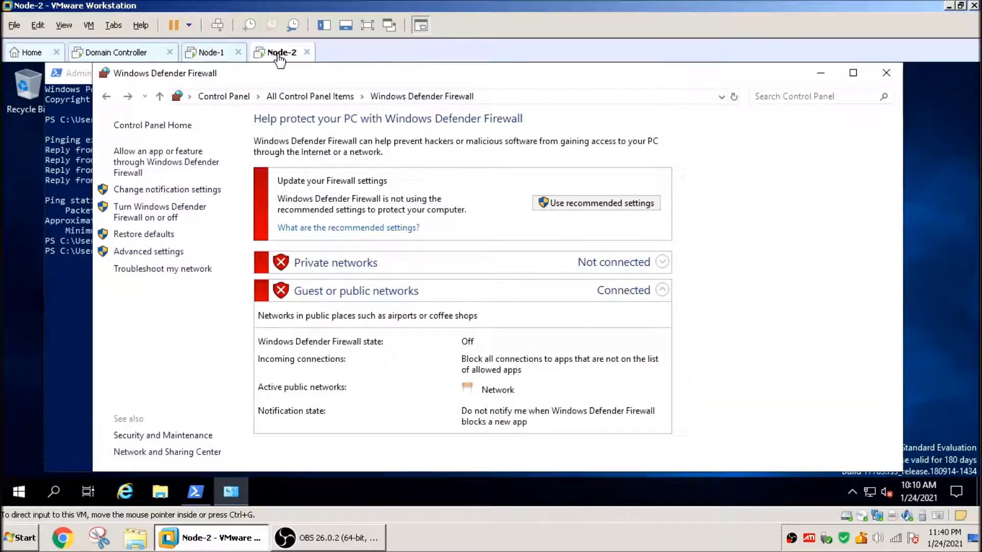
{"action": "left_click", "coordinate": [71, 295]}
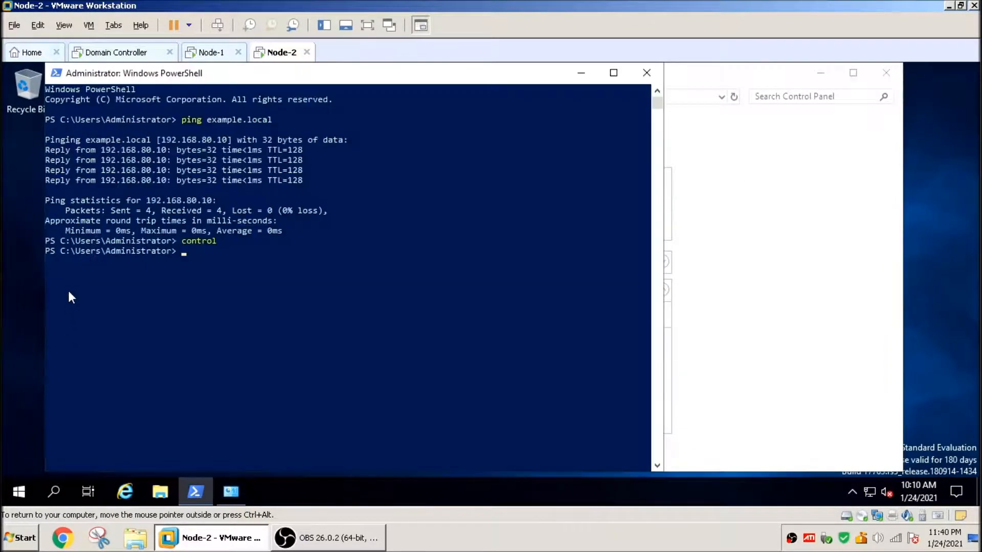
{"action": "type", "text": "sysdm.cpl"}
{"action": "key", "text": "Return"}
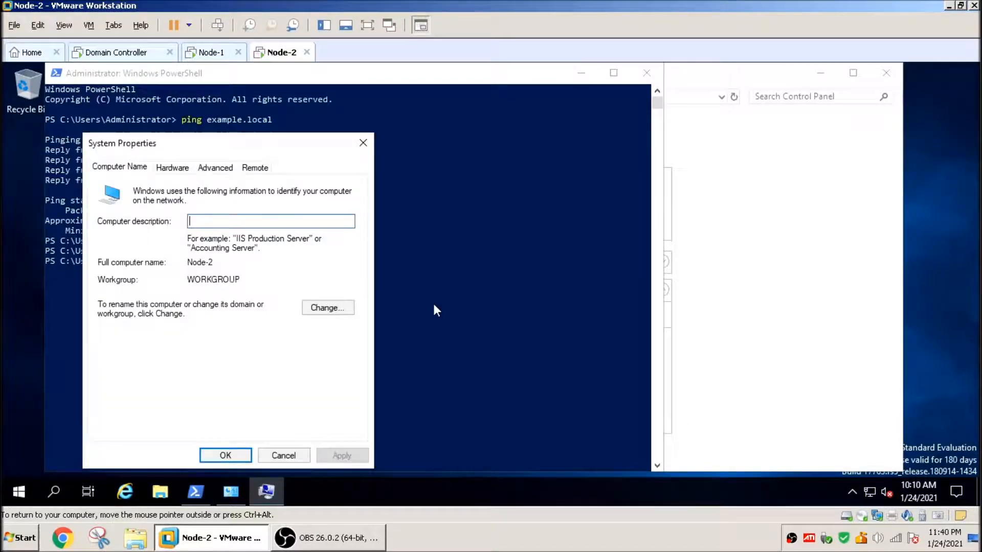
{"action": "left_click", "coordinate": [317, 311]}
{"action": "left_click", "coordinate": [113, 337]}
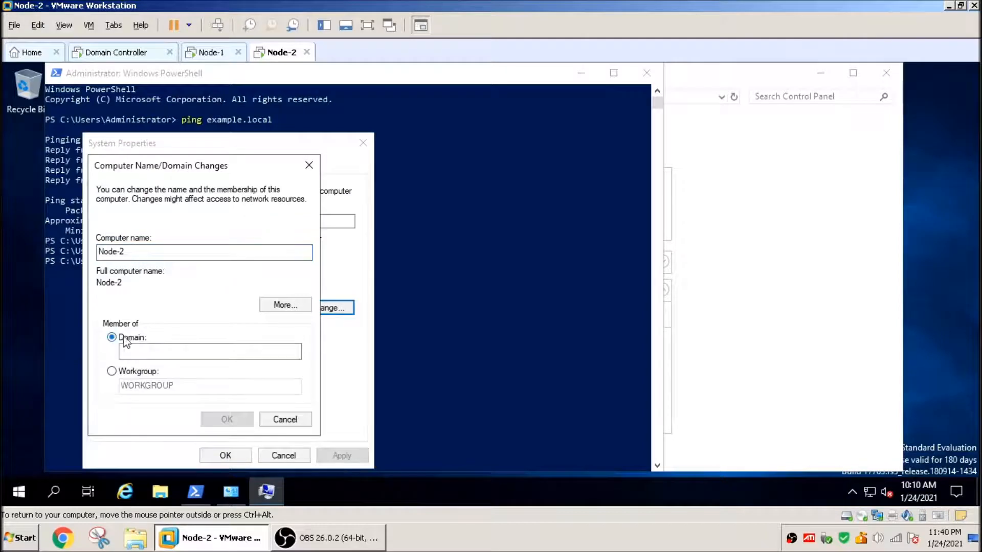
Step: Set Node-2's domain to example.local and submit the change
{"action": "type", "text": "ex"}
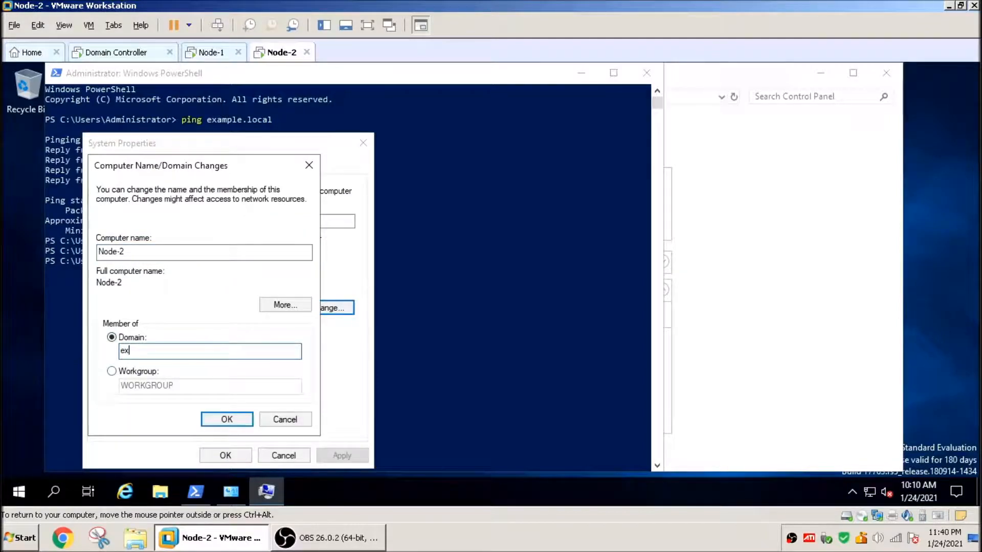
{"action": "type", "text": "ample\\administrator"}
{"action": "key", "text": "Tab"}
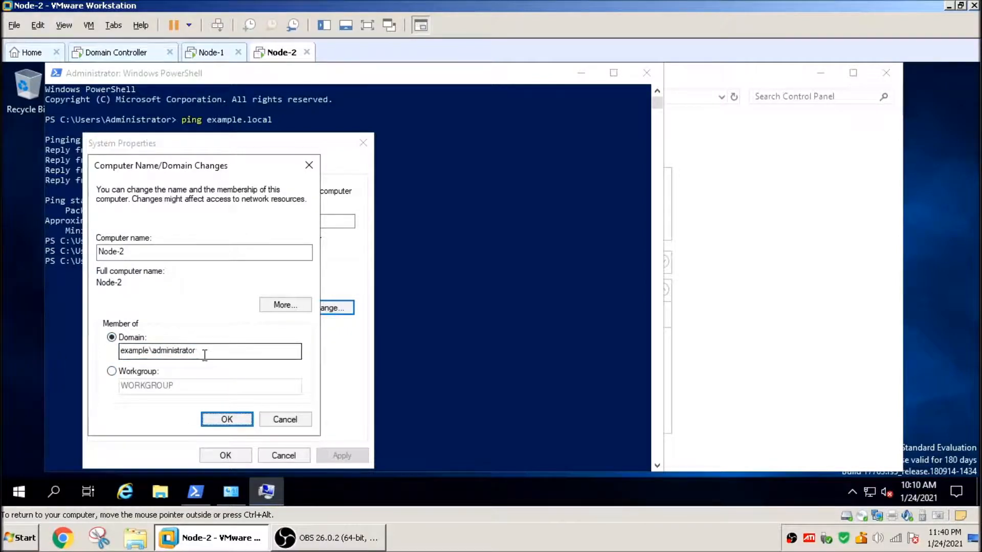
{"action": "left_click_drag", "start_coordinate": [203, 352], "coordinate": [39, 362]}
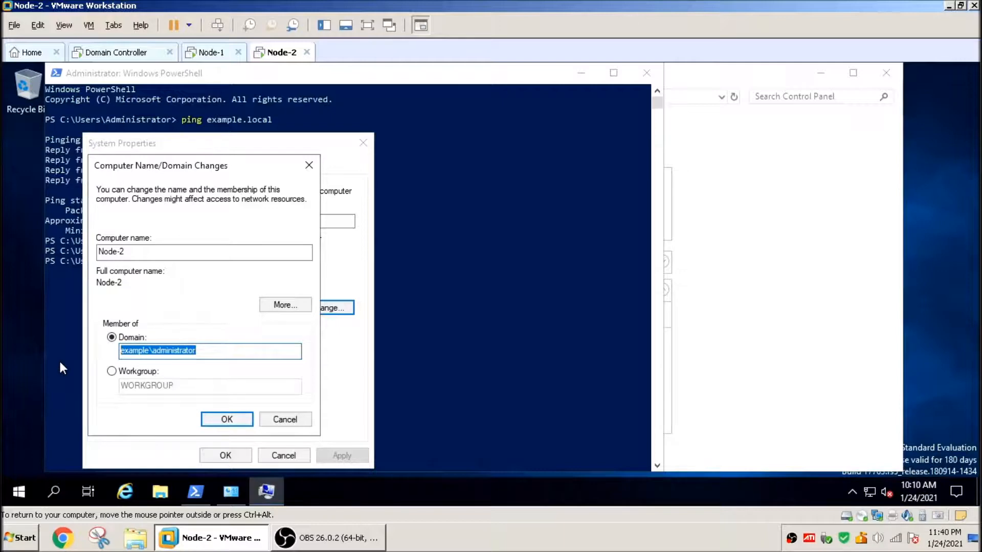
{"action": "type", "text": "ex"}
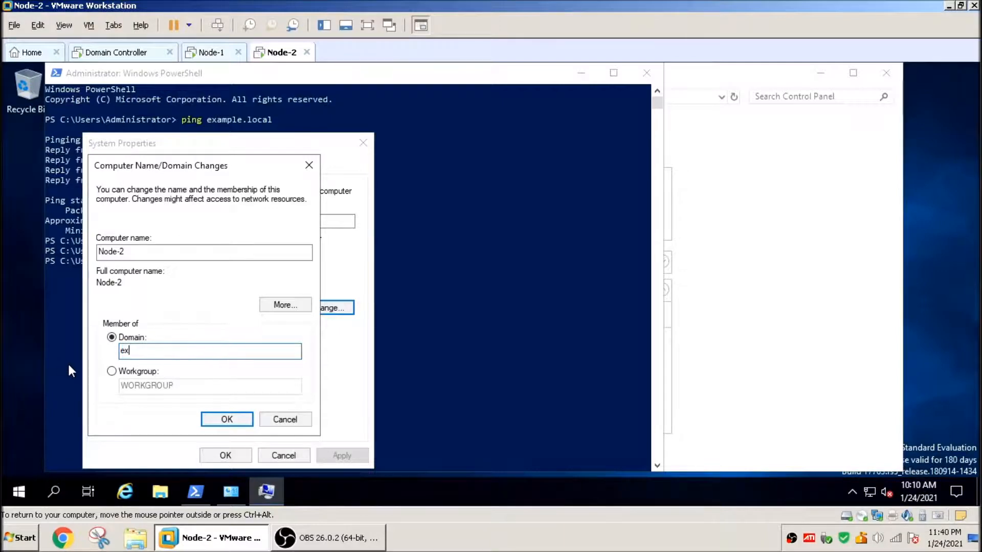
{"action": "type", "text": "ample.local"}
{"action": "key", "text": "Return"}
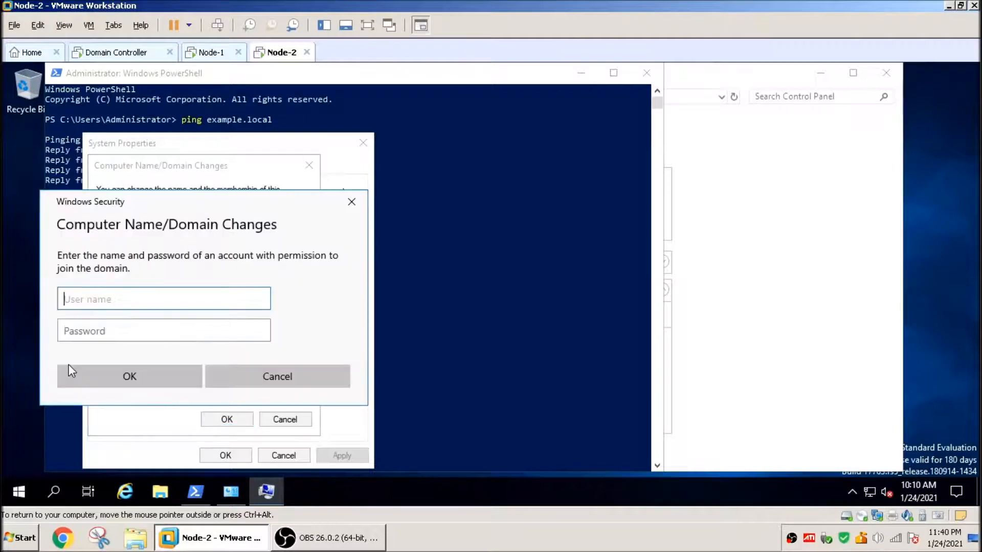
Step: Authorize Node-2's domain join with the example\administrator account and its password, then return to Node-1
{"action": "type", "text": "example\\admin"}
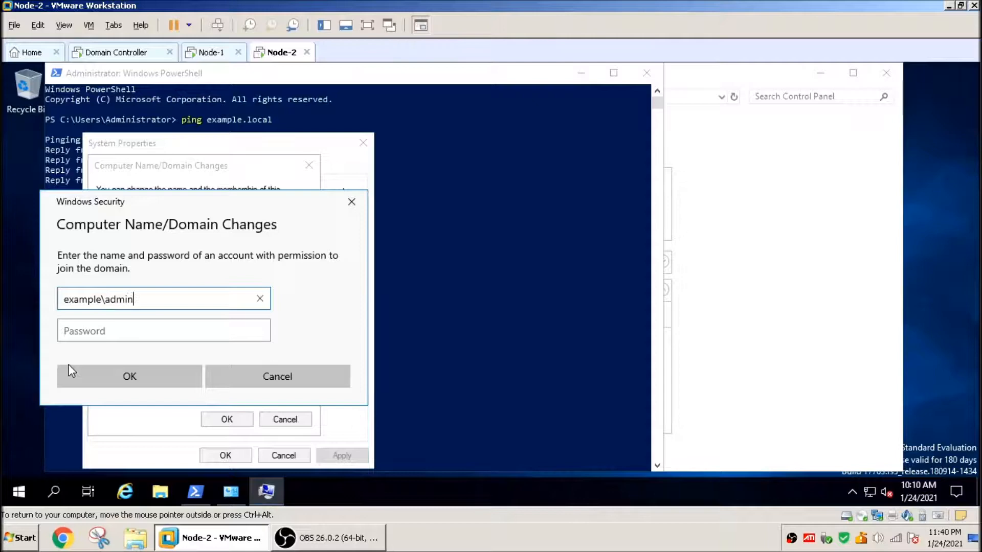
{"action": "type", "text": "istrator"}
{"action": "key", "text": "Tab"}
{"action": "type", "text": "•••••••••"}
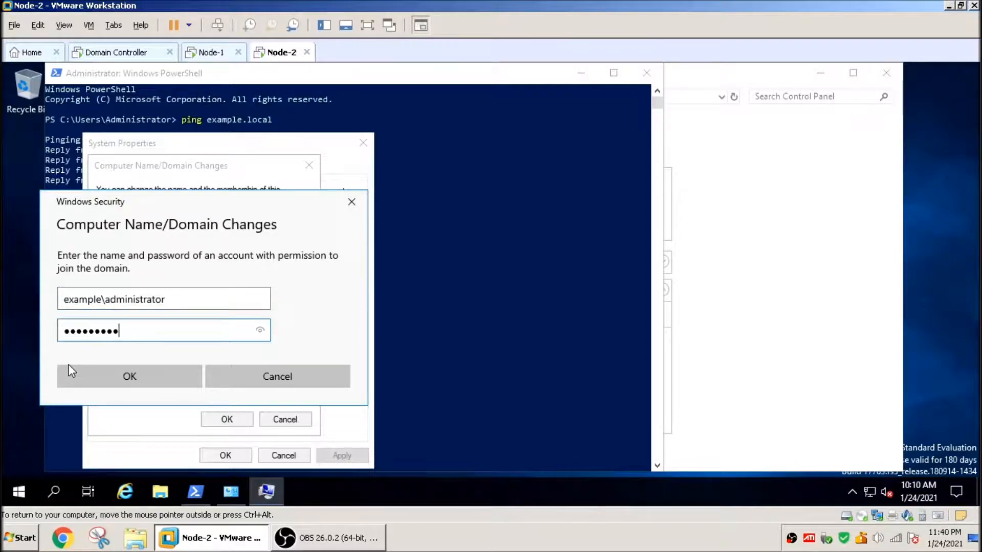
{"action": "type", "text": "•"}
{"action": "left_click", "coordinate": [68, 365]}
{"action": "left_click", "coordinate": [215, 53]}
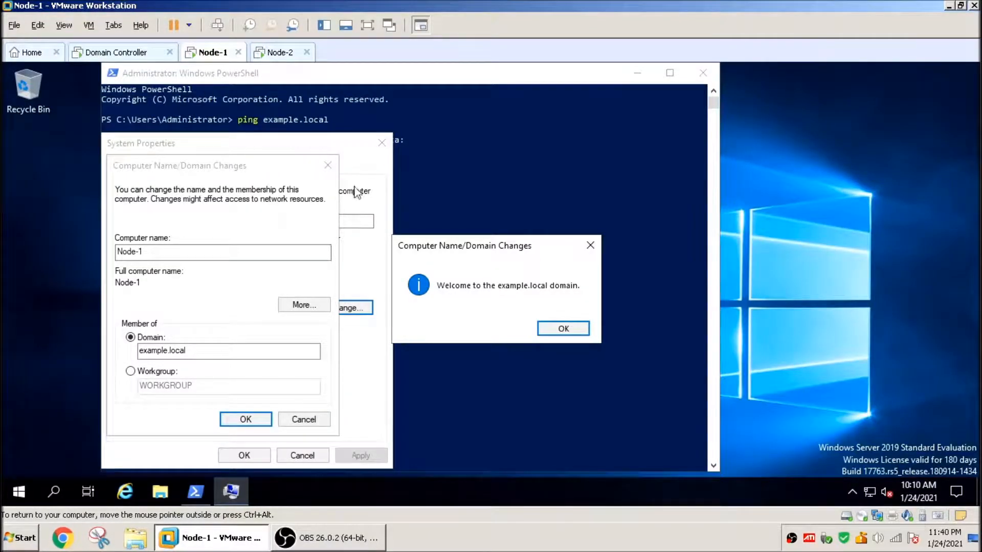
Step: Dismiss Node-1's domain welcome and restart notices, close System Properties, and restart Node-1 now
{"action": "left_click", "coordinate": [576, 329]}
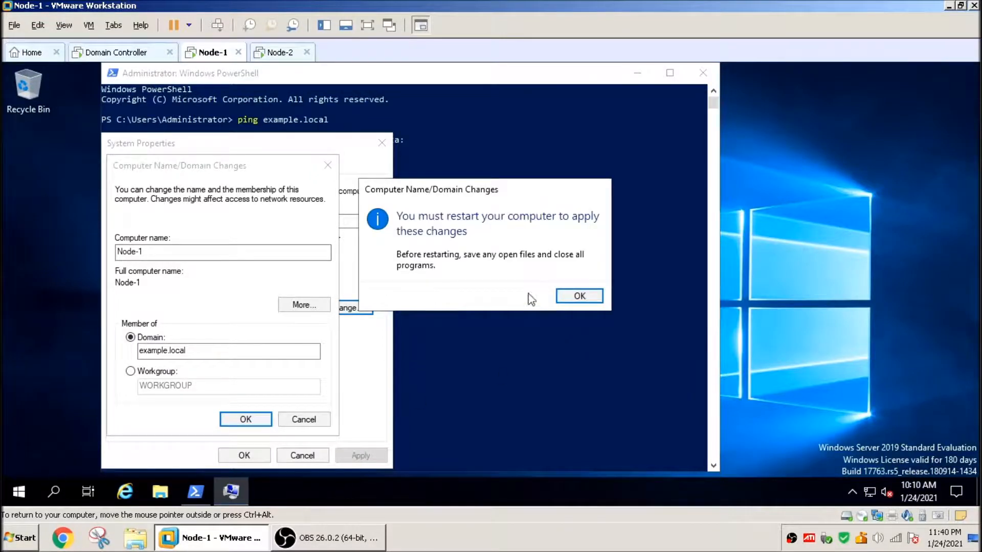
{"action": "left_click", "coordinate": [578, 297]}
{"action": "left_click", "coordinate": [242, 454]}
{"action": "left_click", "coordinate": [485, 290]}
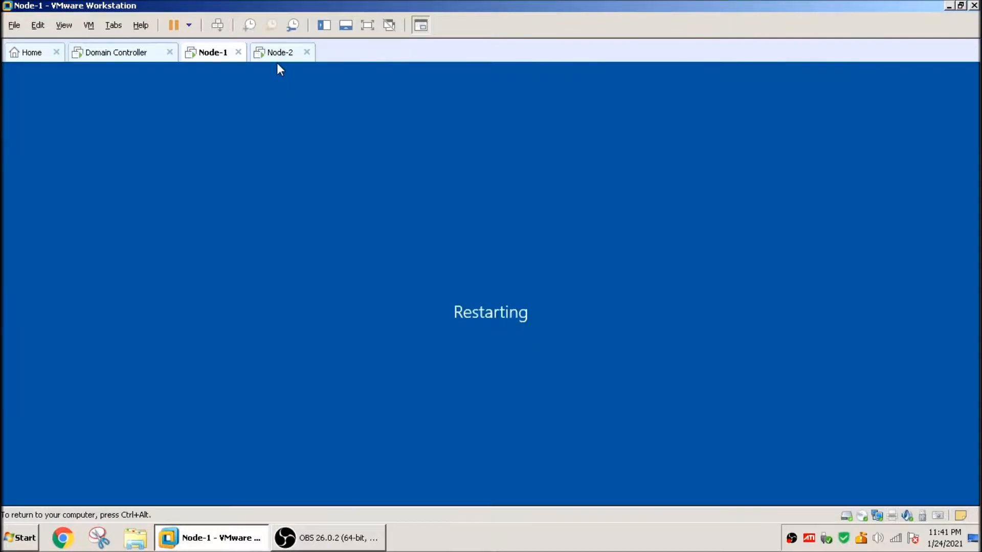
Step: On Node-2, dismiss the domain welcome and restart notices, close System Properties, and restart Node-2 now
{"action": "left_click", "coordinate": [279, 52]}
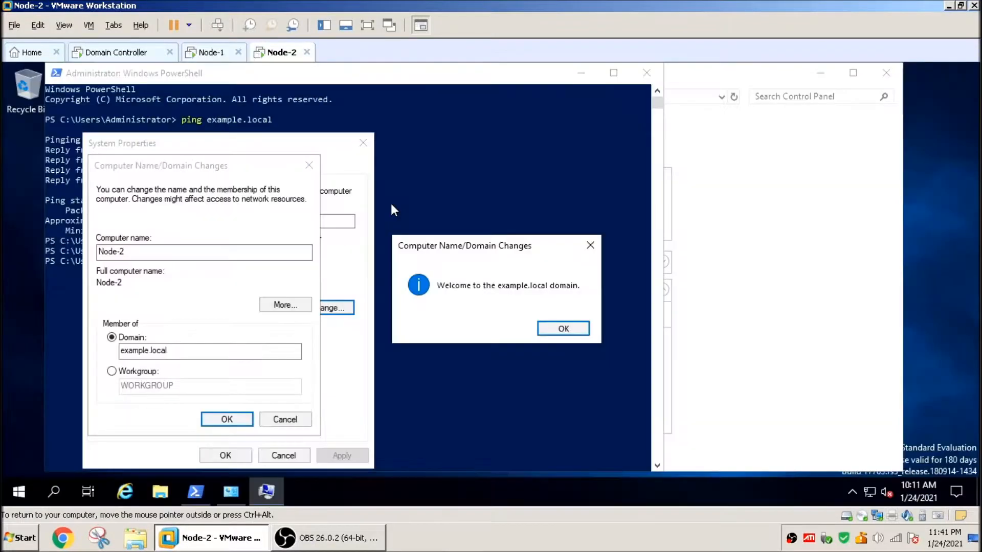
{"action": "left_click", "coordinate": [563, 328]}
{"action": "left_click", "coordinate": [572, 299]}
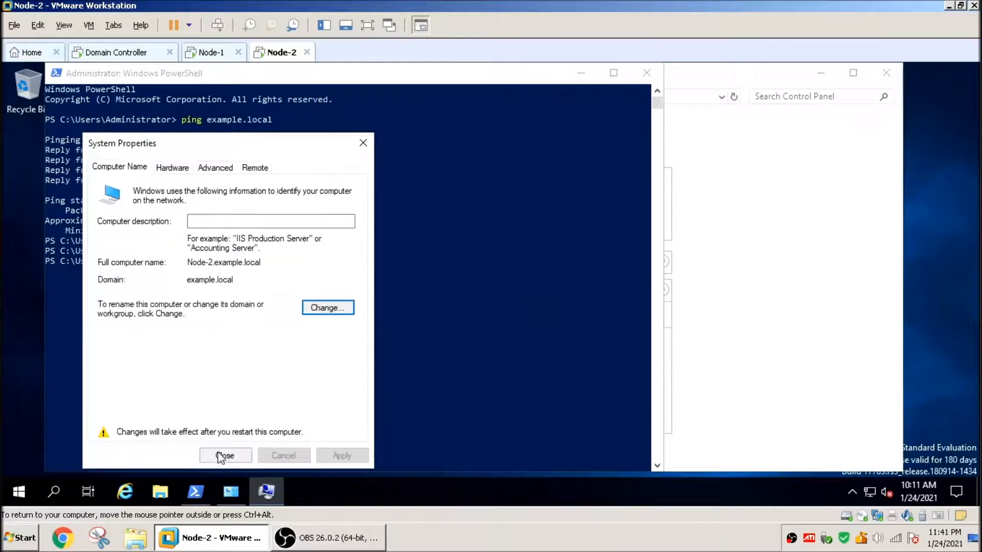
{"action": "left_click", "coordinate": [226, 456]}
{"action": "left_click", "coordinate": [498, 291]}
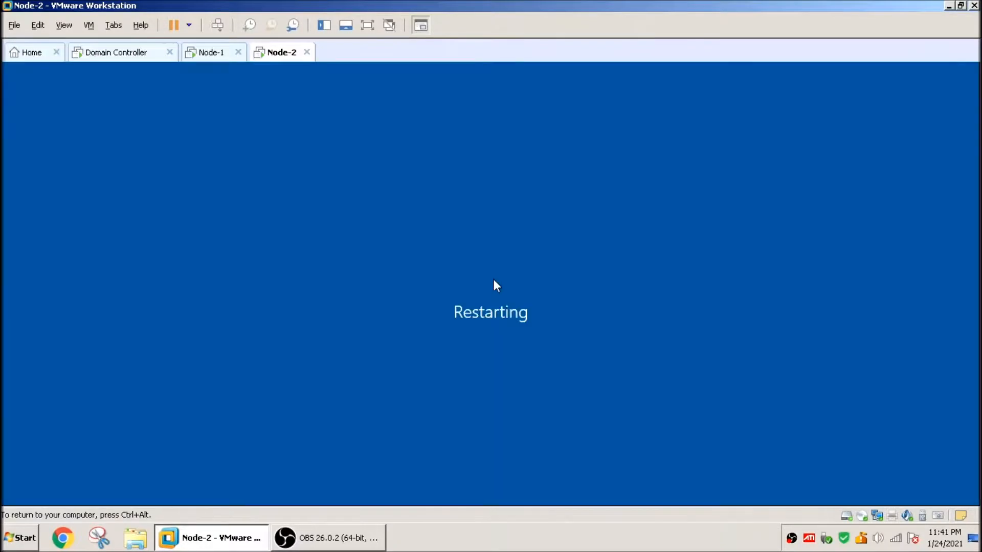
Step: On the Domain Controller, examine the Computers container of example.local in Active Directory Users and Computers for the node accounts
{"action": "left_click", "coordinate": [125, 52]}
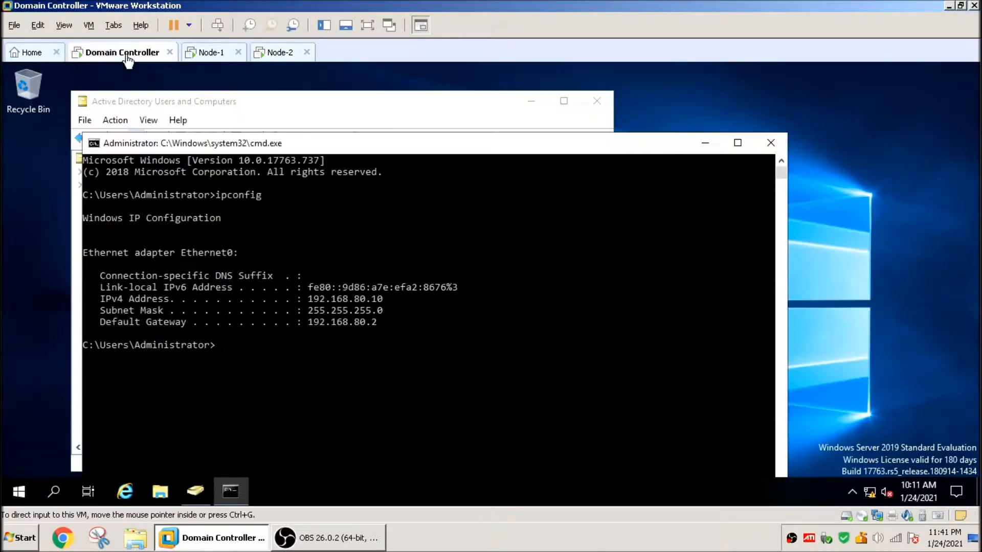
{"action": "left_click", "coordinate": [325, 108]}
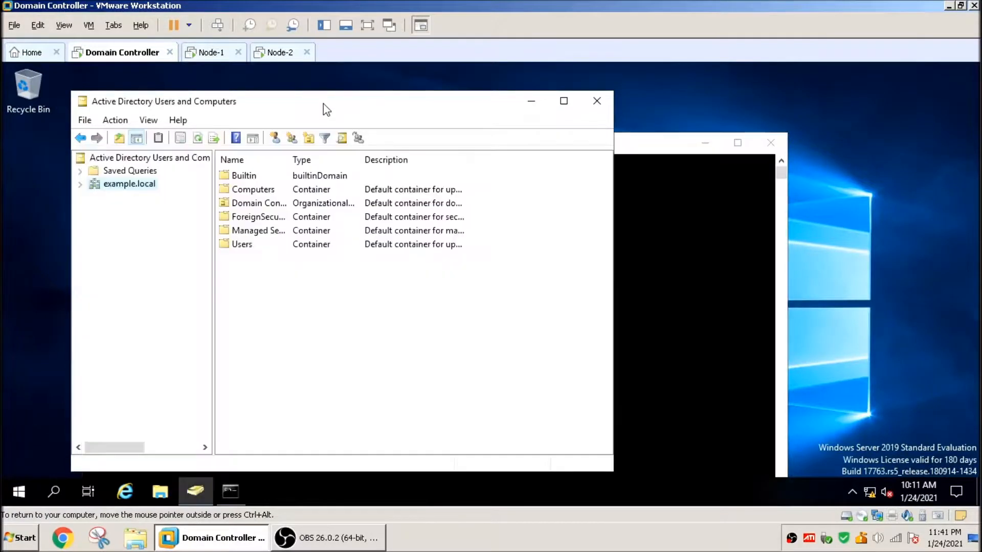
{"action": "left_click", "coordinate": [79, 184]}
{"action": "left_click", "coordinate": [139, 209]}
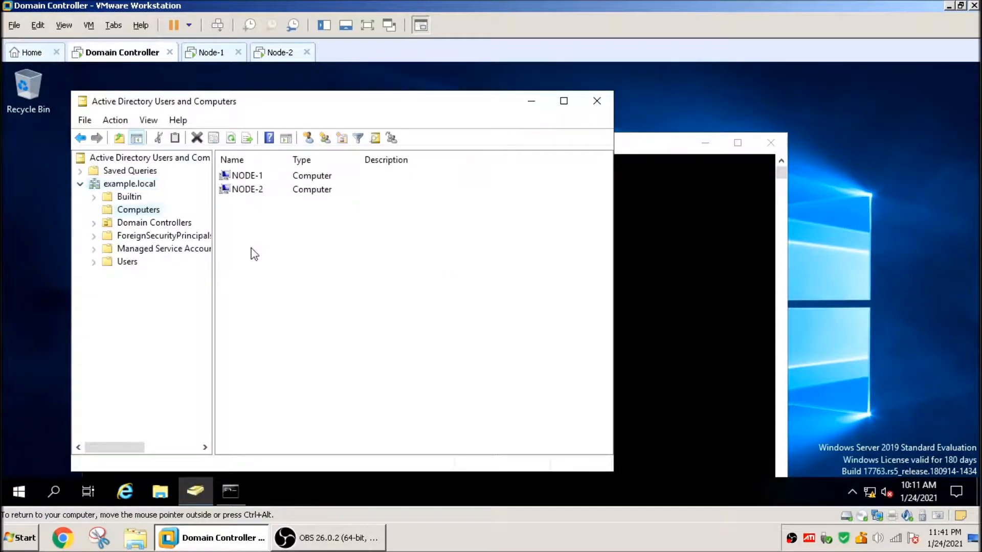
{"action": "left_click_drag", "start_coordinate": [286, 163], "coordinate": [298, 163]}
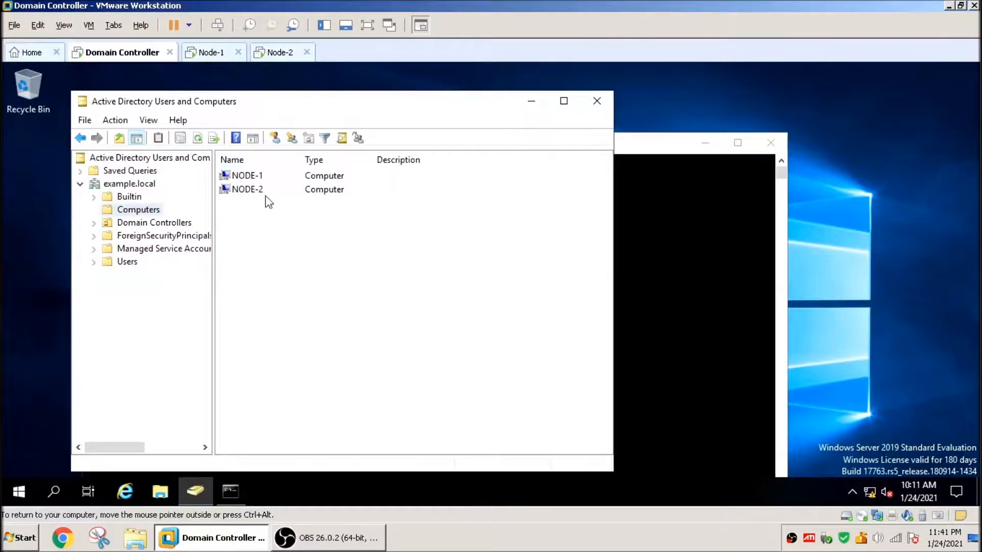
{"action": "left_click", "coordinate": [255, 192]}
{"action": "left_click", "coordinate": [251, 179]}
{"action": "left_click", "coordinate": [253, 190]}
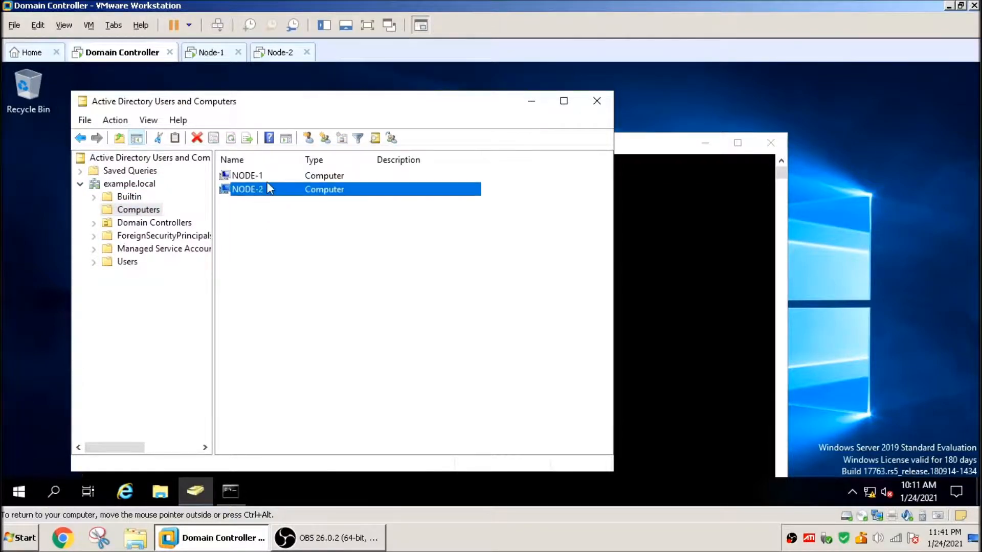
{"action": "left_click", "coordinate": [210, 55]}
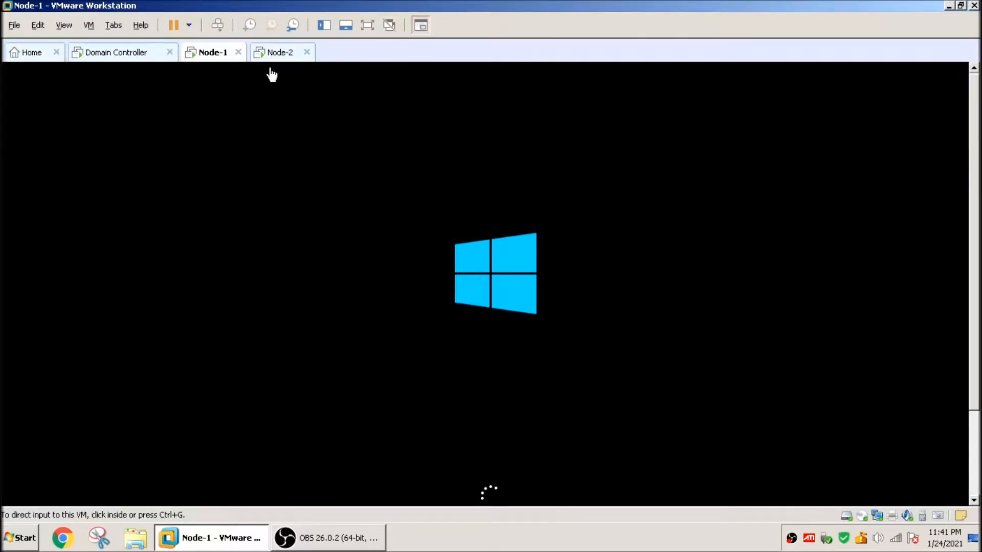
{"action": "left_click", "coordinate": [271, 75]}
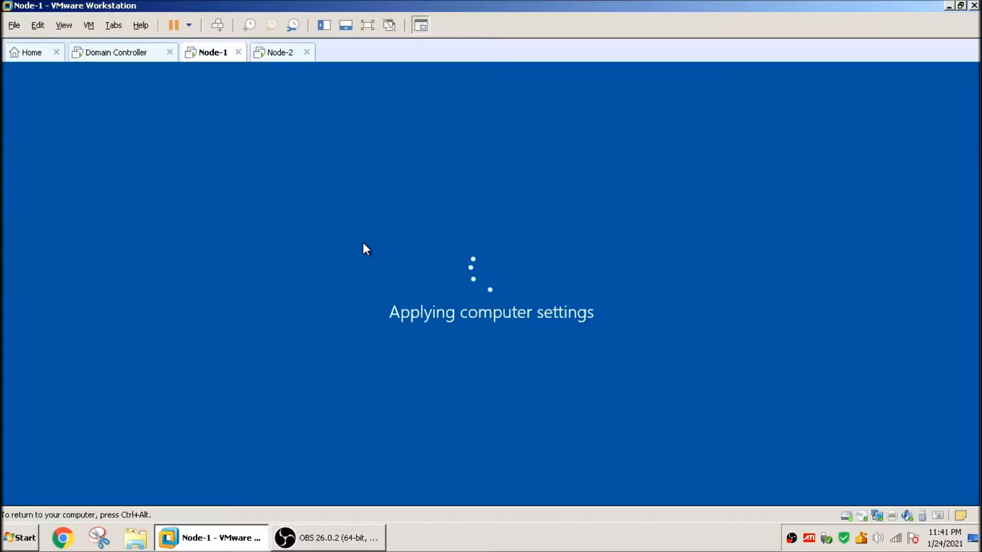
{"action": "left_click", "coordinate": [264, 64]}
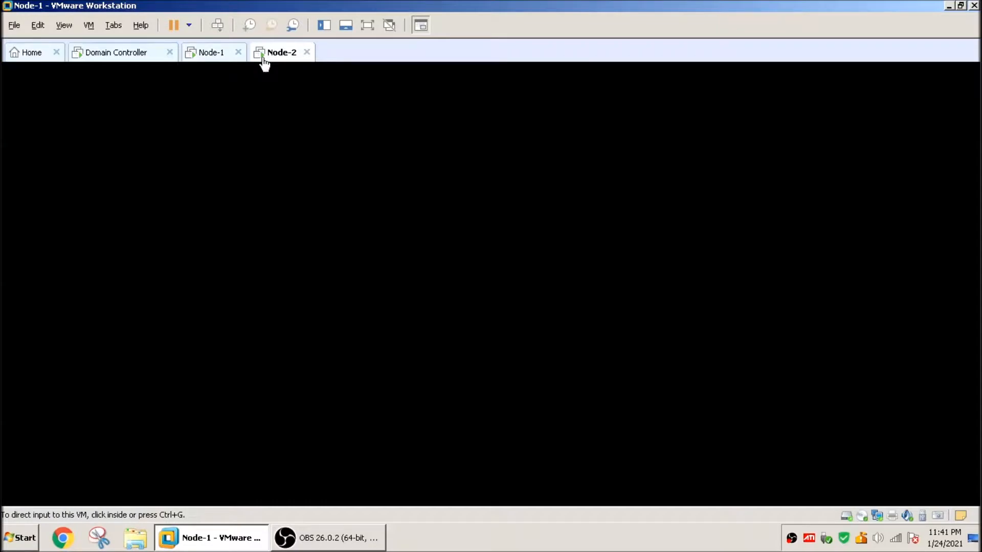
Step: On Node-1, sign in as another user with the example\administrator domain account and its password
{"action": "left_click", "coordinate": [217, 54]}
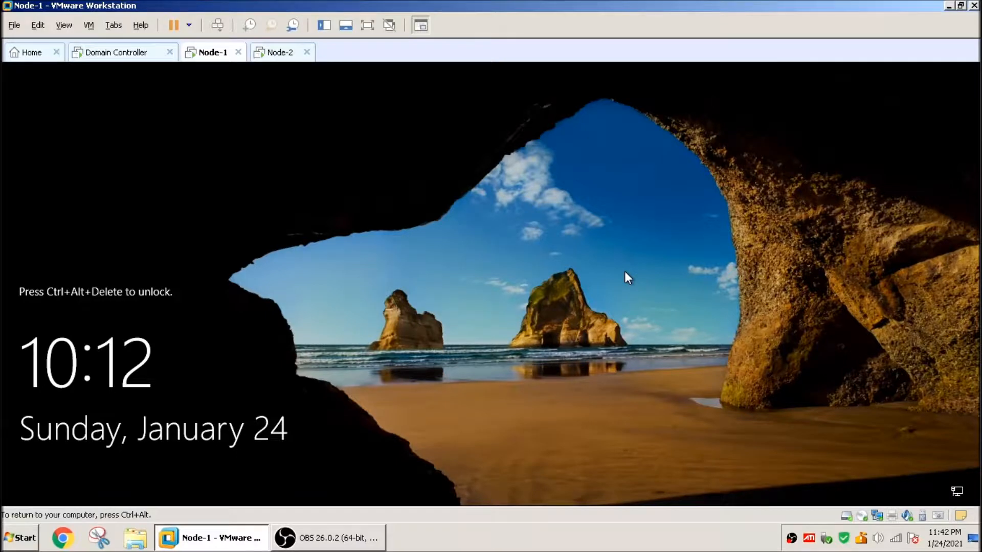
{"action": "key", "text": "ctrl+alt+Insert"}
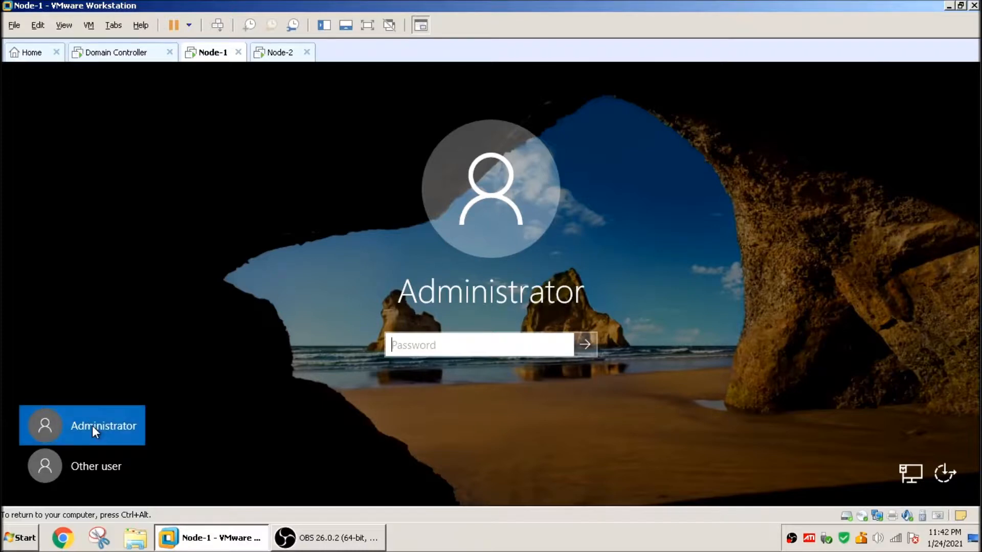
{"action": "left_click", "coordinate": [79, 470]}
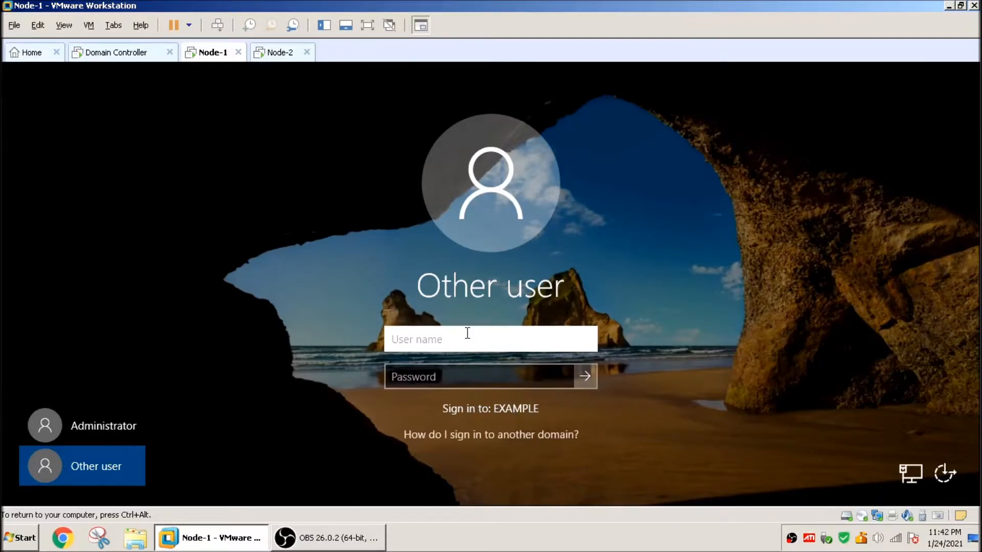
{"action": "type", "text": "administrator"}
{"action": "key", "text": "Tab"}
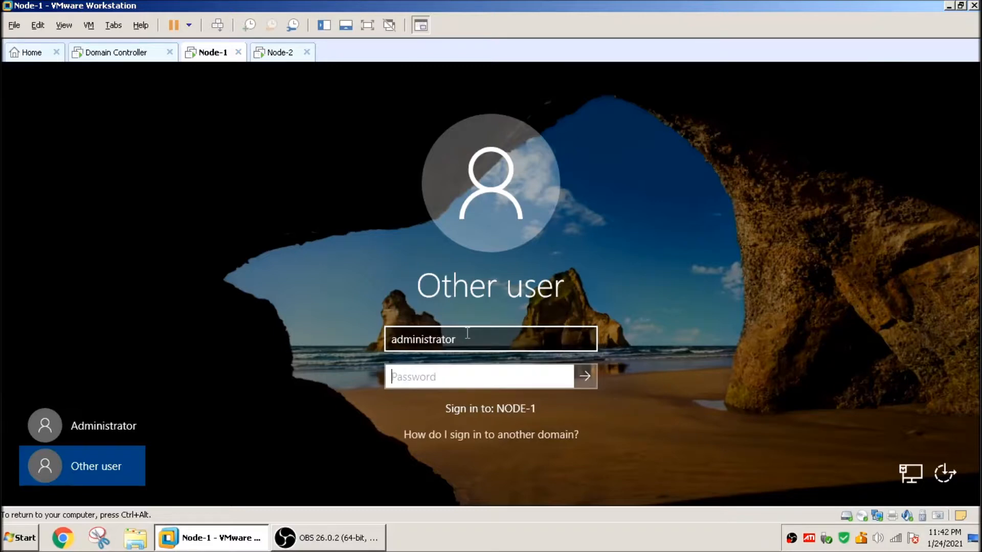
{"action": "left_click", "coordinate": [467, 333]}
{"action": "type", "text": "example\\"}
{"action": "key", "text": "Tab"}
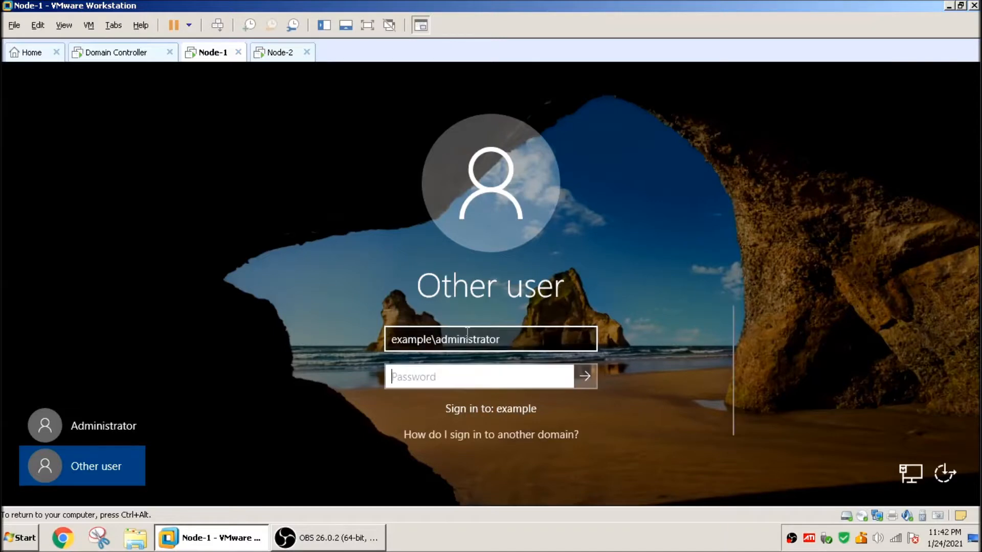
{"action": "type", "text": "***********"}
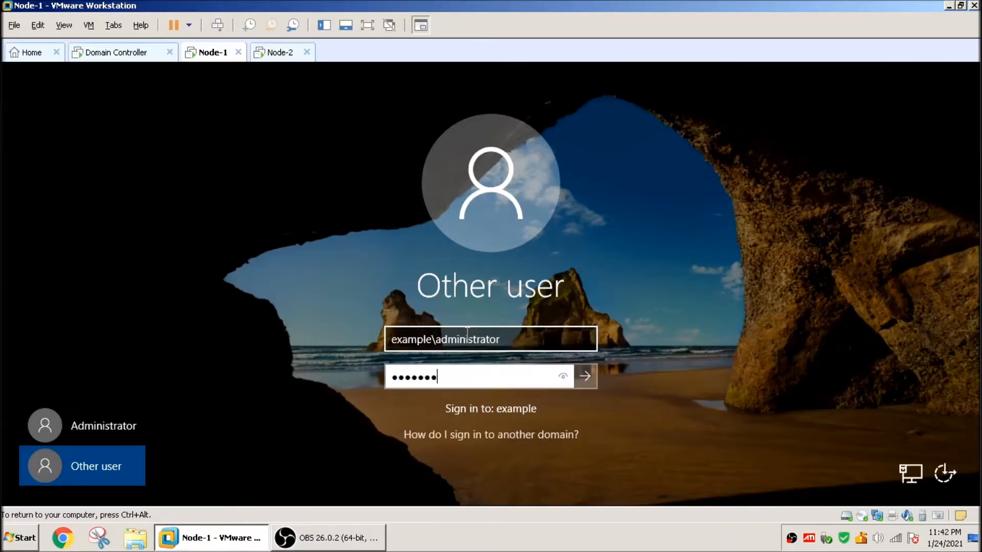
{"action": "key", "text": "Return"}
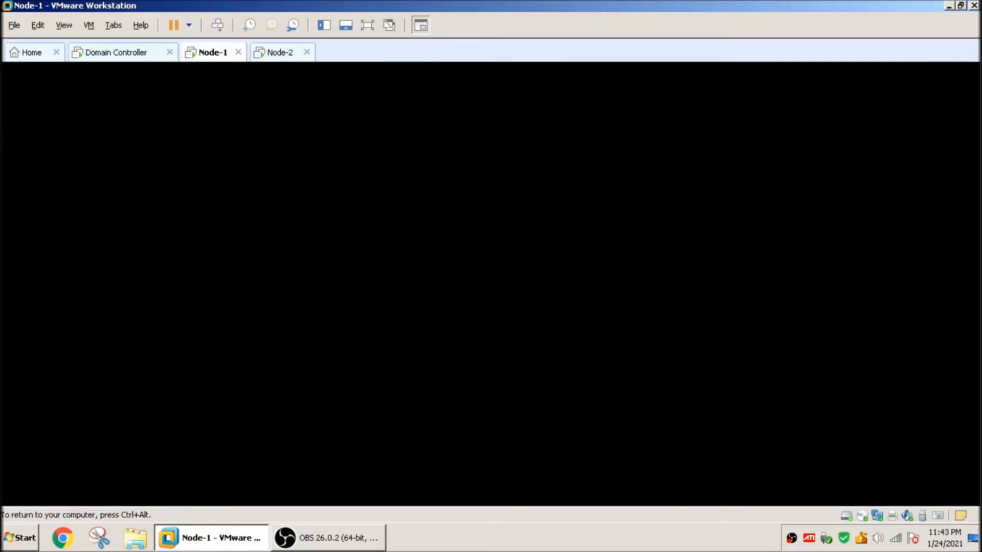
Step: On Node-2, sign in as another user with the example\administrator account and its password, then return to Node-1
{"action": "left_click", "coordinate": [276, 57]}
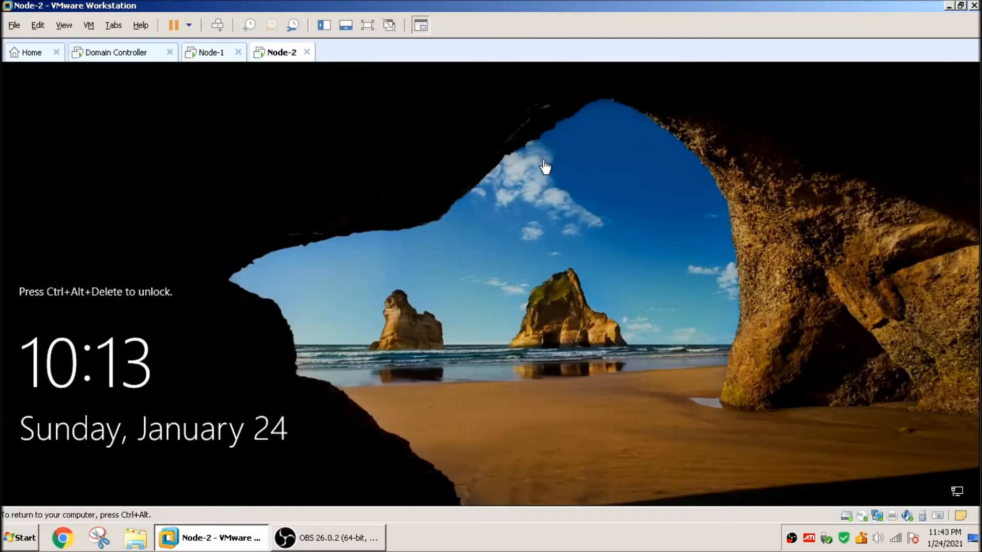
{"action": "key", "text": "ctrl+alt+Insert"}
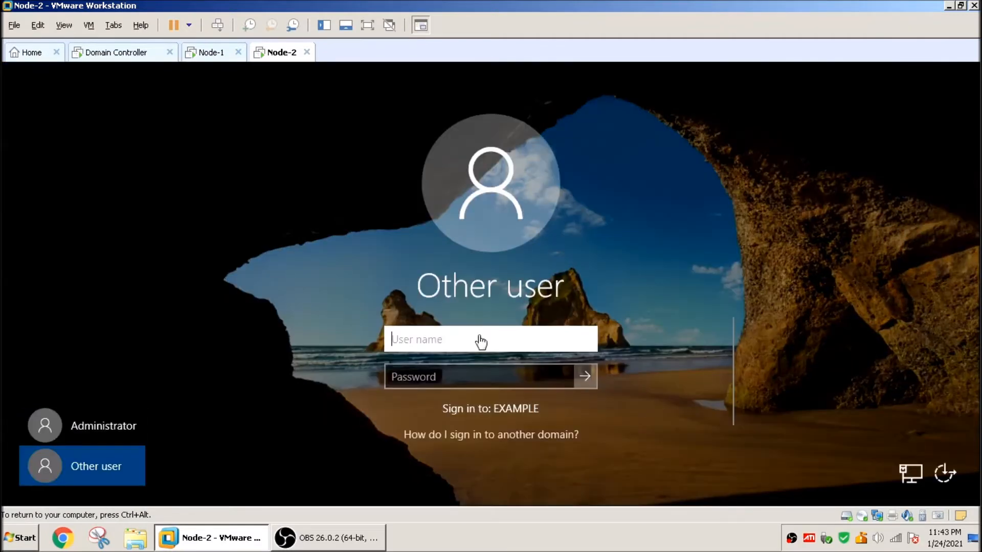
{"action": "type", "text": "example\\admi"}
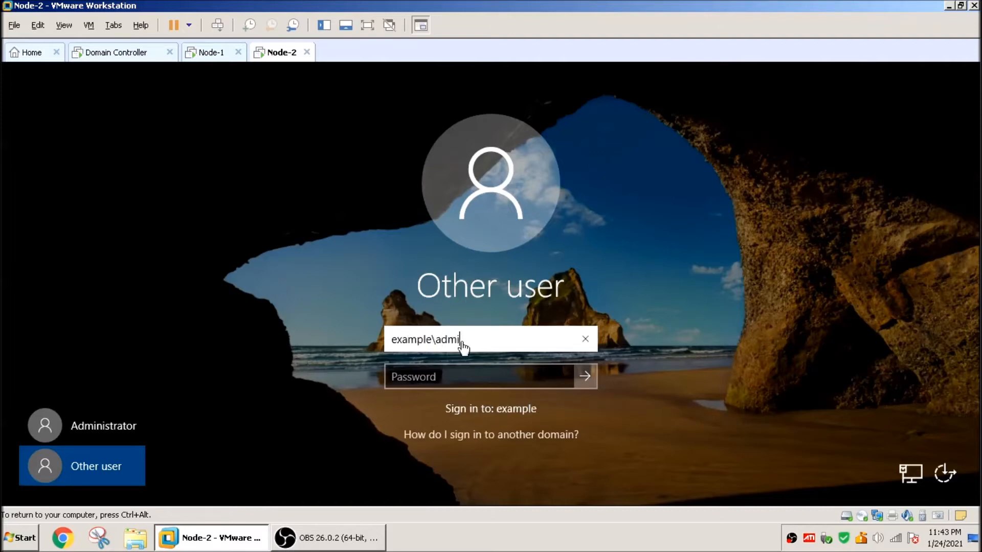
{"action": "type", "text": "nistrator"}
{"action": "key", "text": "Tab"}
{"action": "type", "text": "••••••••"}
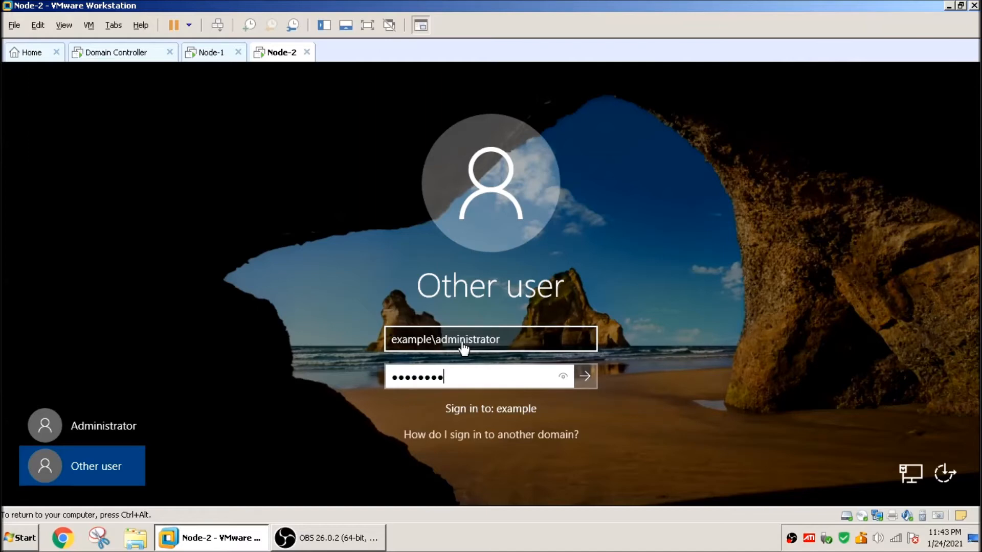
{"action": "key", "text": "Return"}
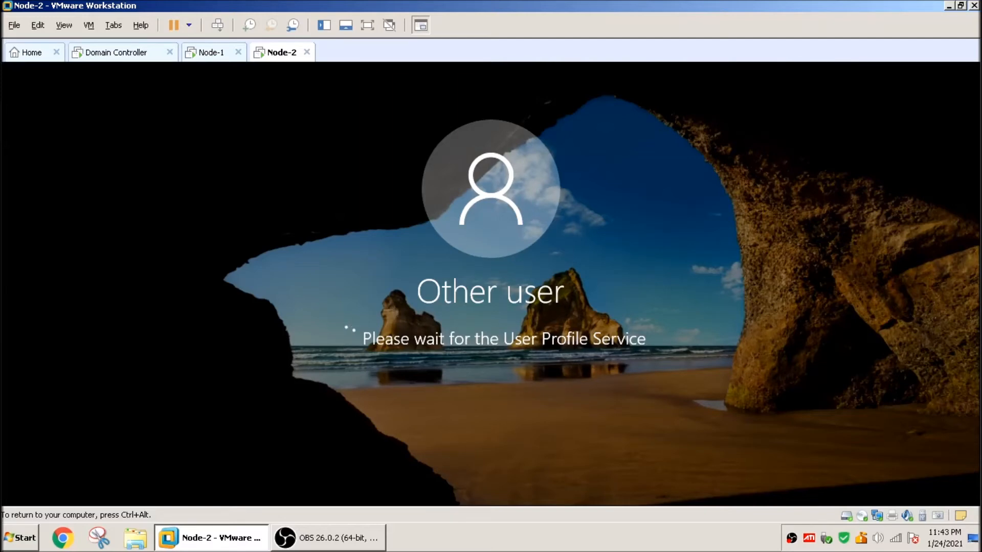
{"action": "left_click", "coordinate": [204, 54]}
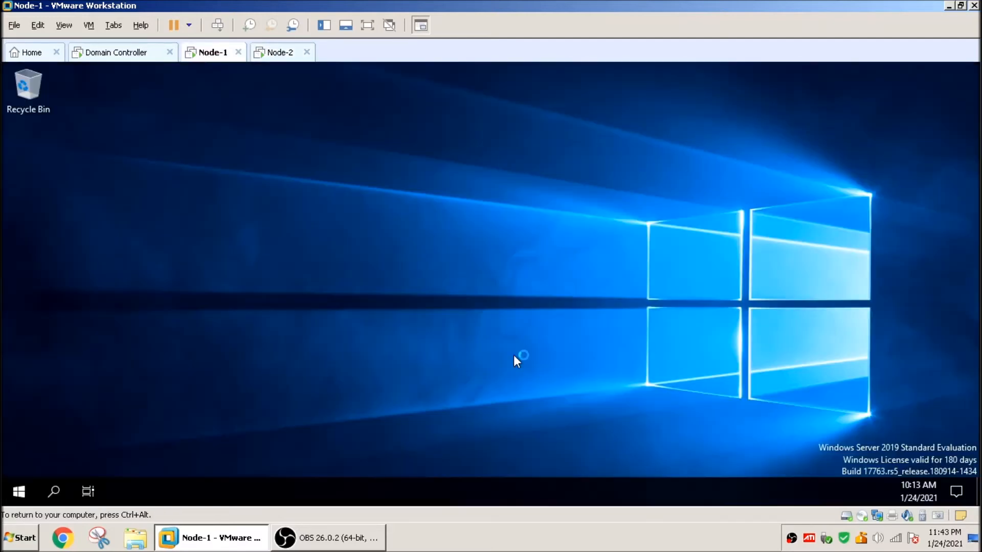